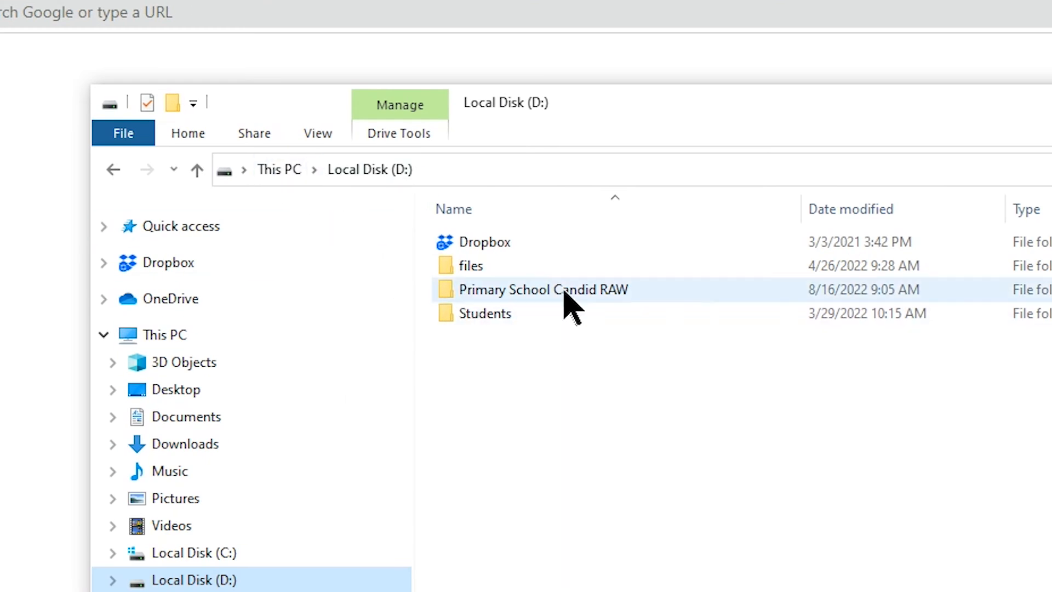
Open the Primary School Candid RAW folder on Local Disk (D:) and check the photos and their folder path
mouse_move(634, 293)
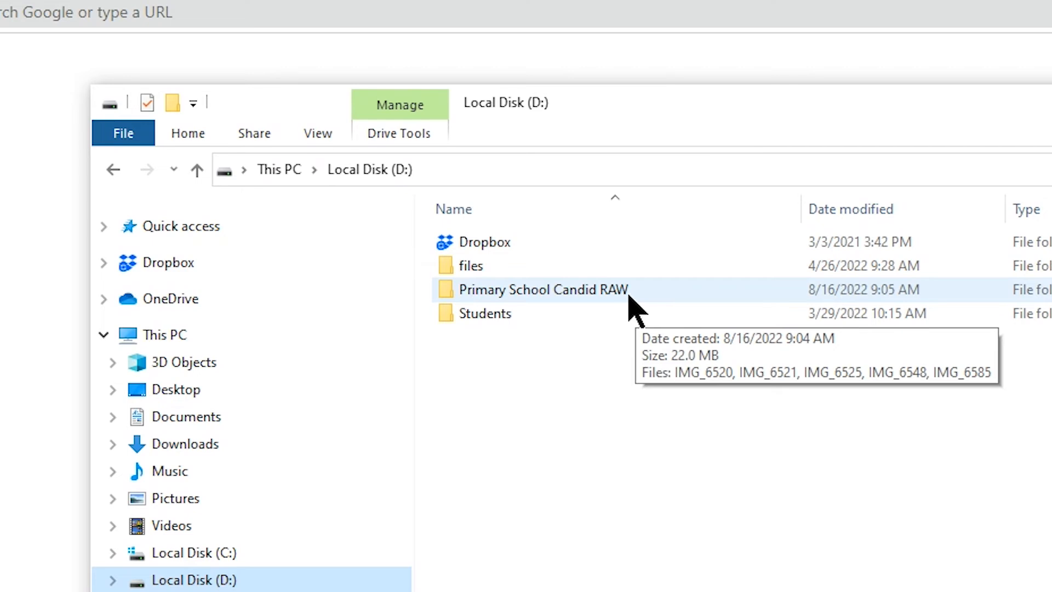
double_click(628, 294)
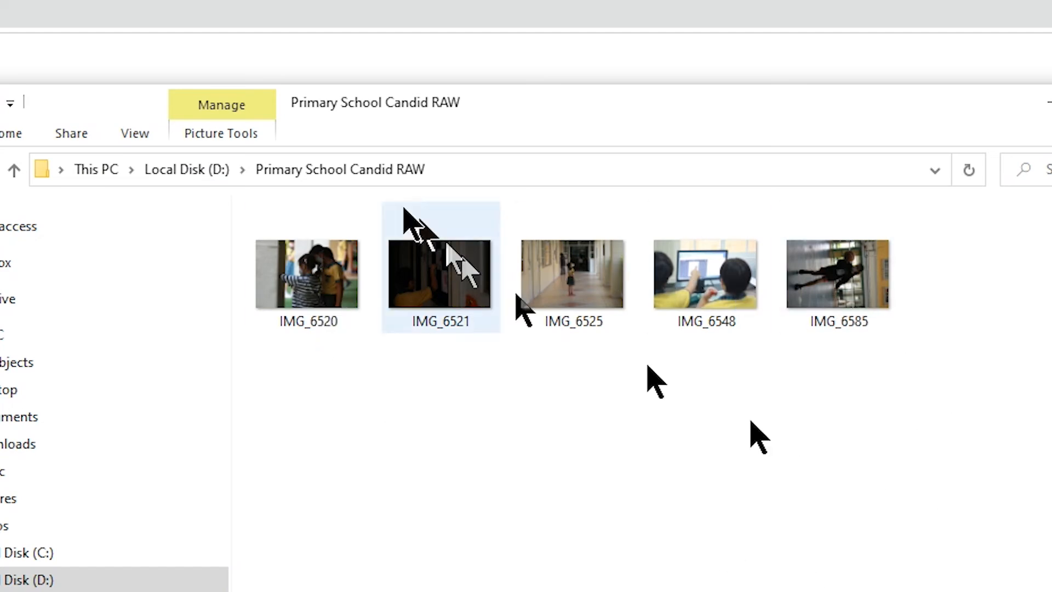
left_click(301, 171)
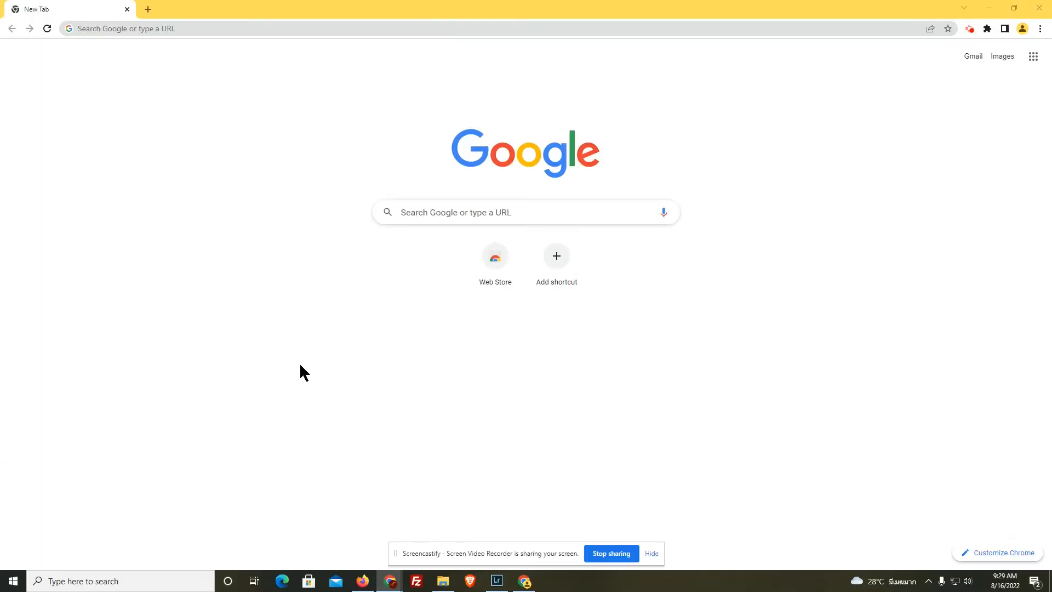
Search the computer for Lightroom and launch Adobe Lightroom Classic
left_click(164, 578)
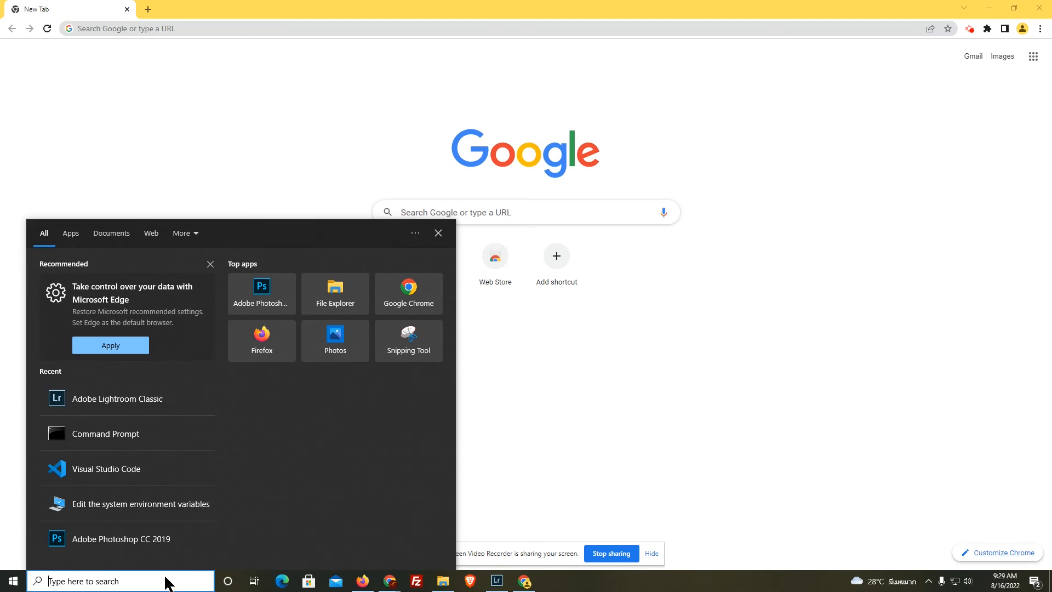
type("lig")
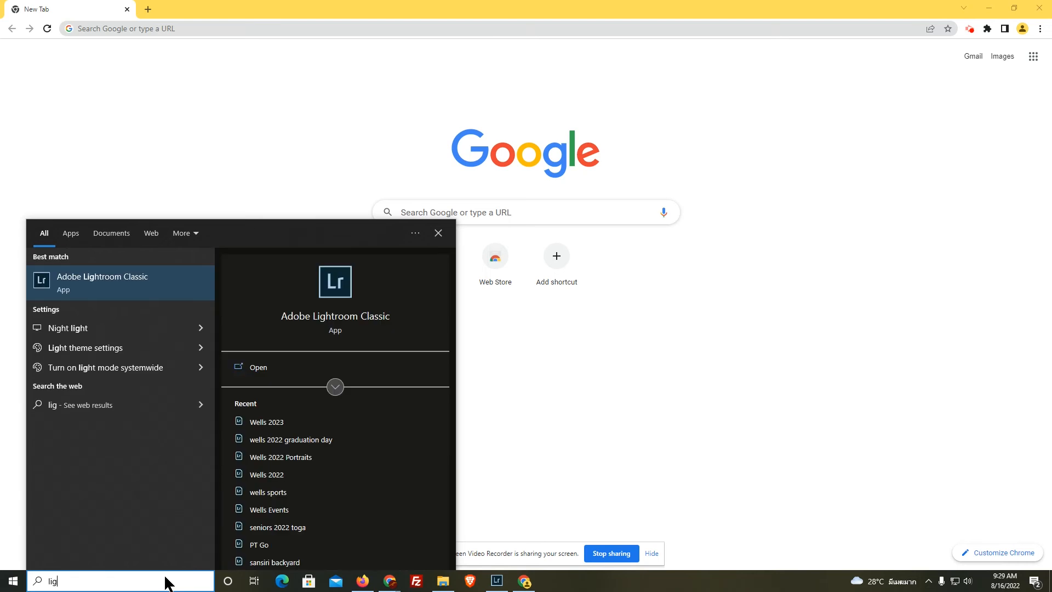
left_click(113, 290)
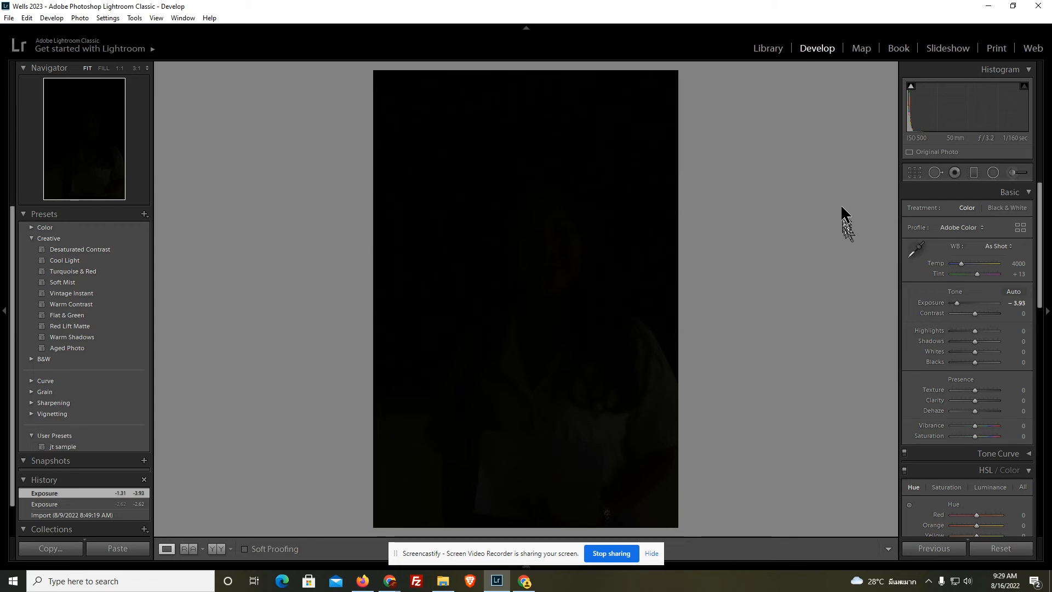
Start creating a new Lightroom catalog in the Pictures folder
left_click(27, 17)
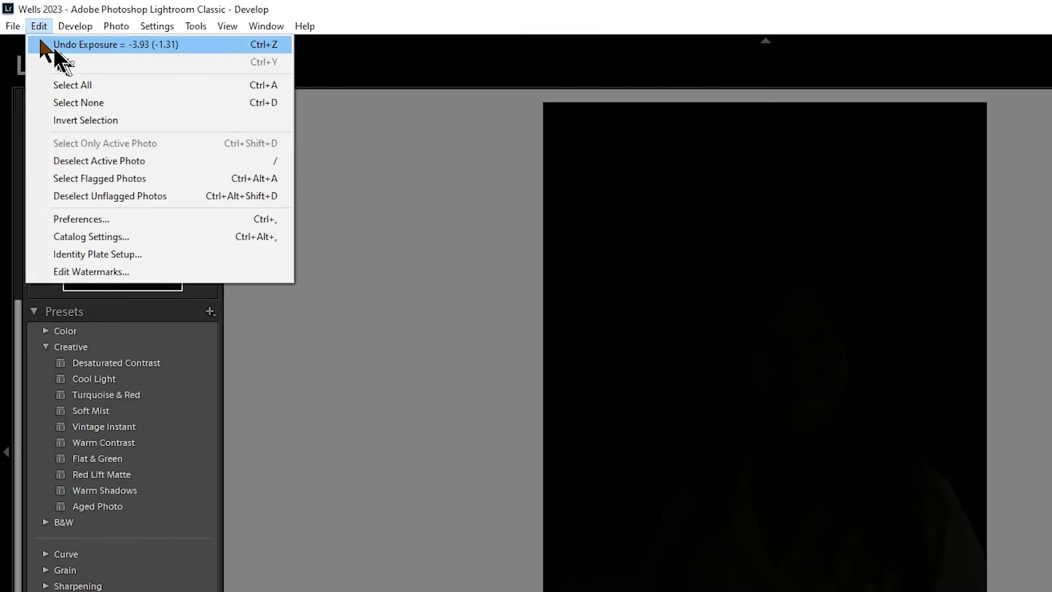
mouse_move(8, 18)
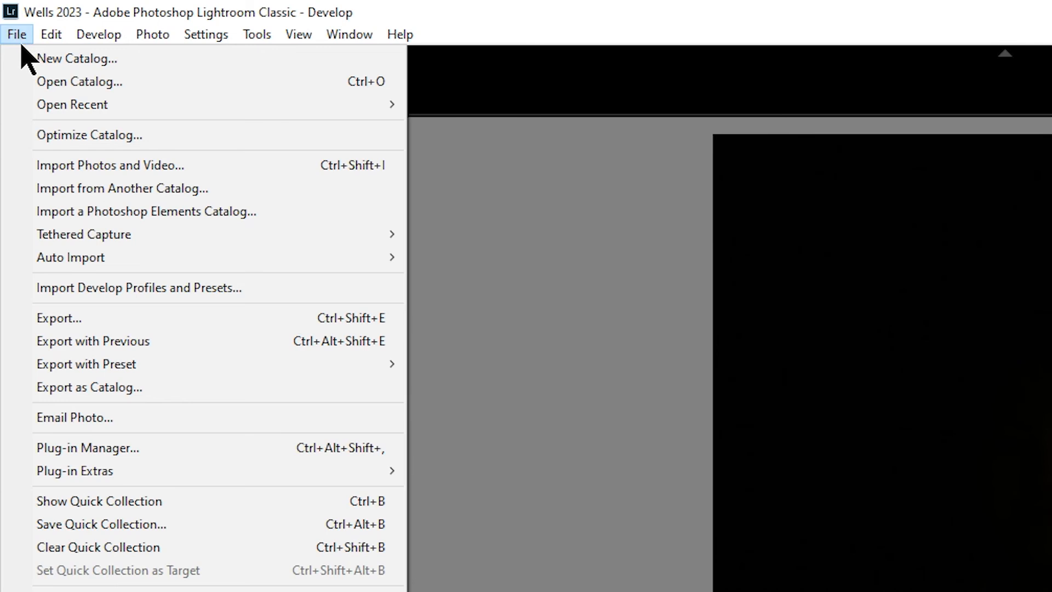
left_click(49, 59)
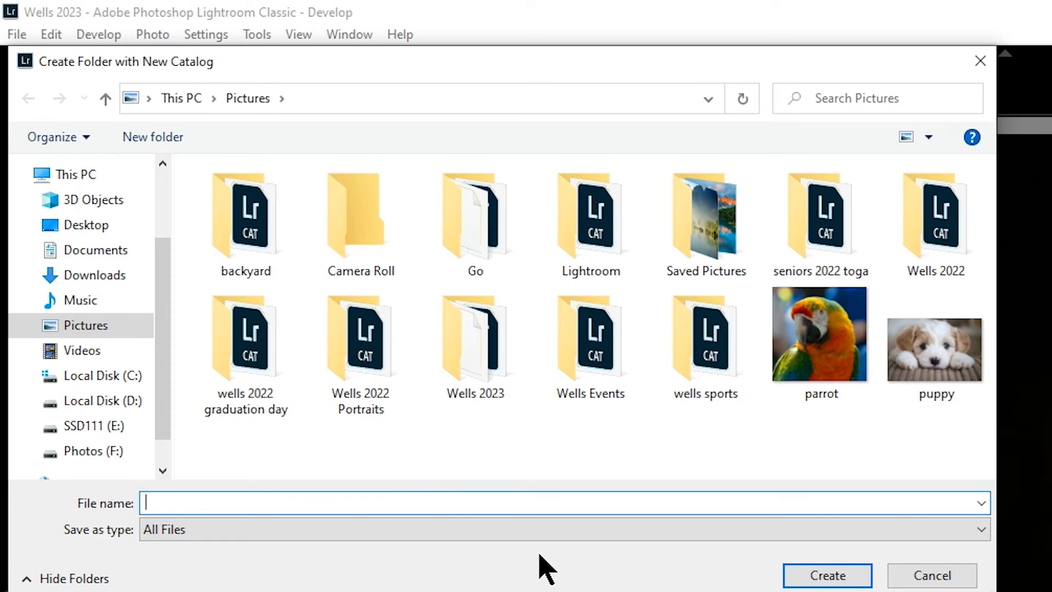
type("We")
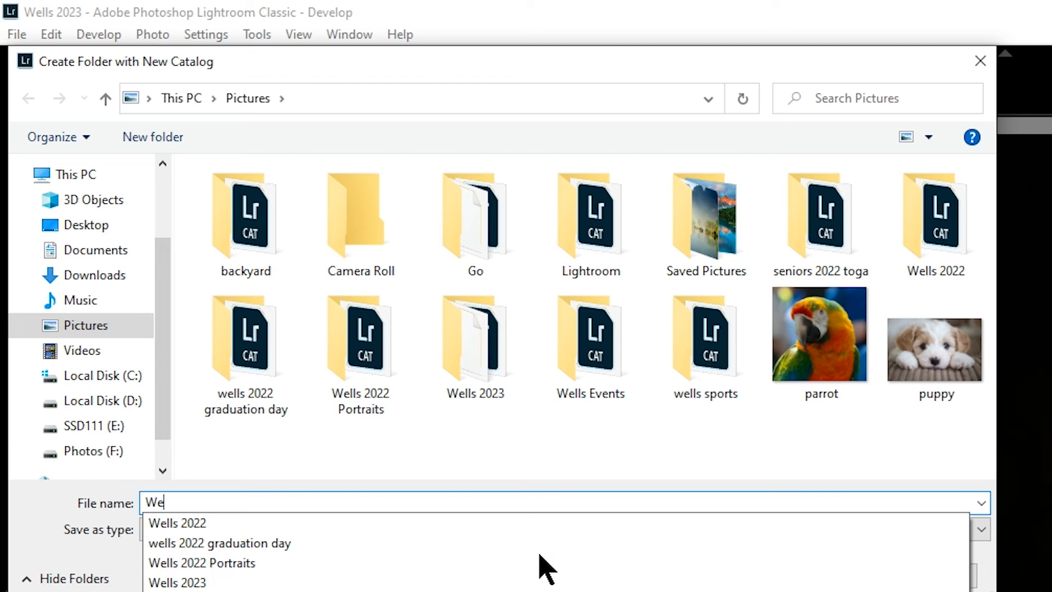
type("lls 2023")
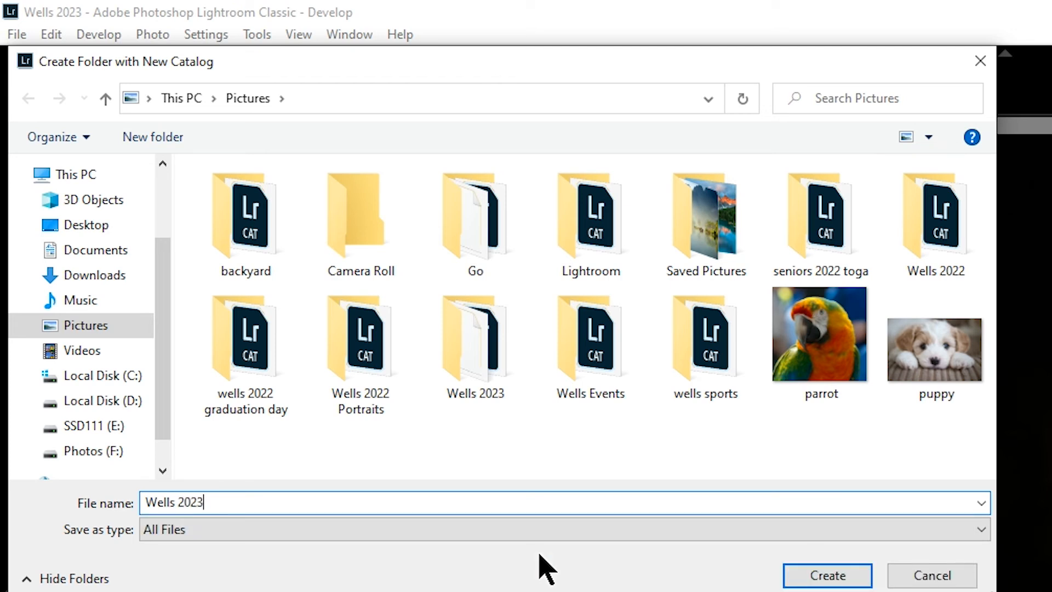
key("BackSpace")
key("BackSpace")
key("BackSpace")
key("BackSpace")
key("BackSpace")
key("BackSpace")
key("BackSpace")
key("BackSpace")
key("BackSpace")
key("BackSpace")
type("Valentines 2023")
key("BackSpace")
key("BackSpace")
key("BackSpace")
key("BackSpace")
key("BackSpace")
key("BackSpace")
key("BackSpace")
key("BackSpace")
key("BackSpace")
key("BackSpace")
key("BackSpace")
key("BackSpace")
key("BackSpace")
key("BackSpace")
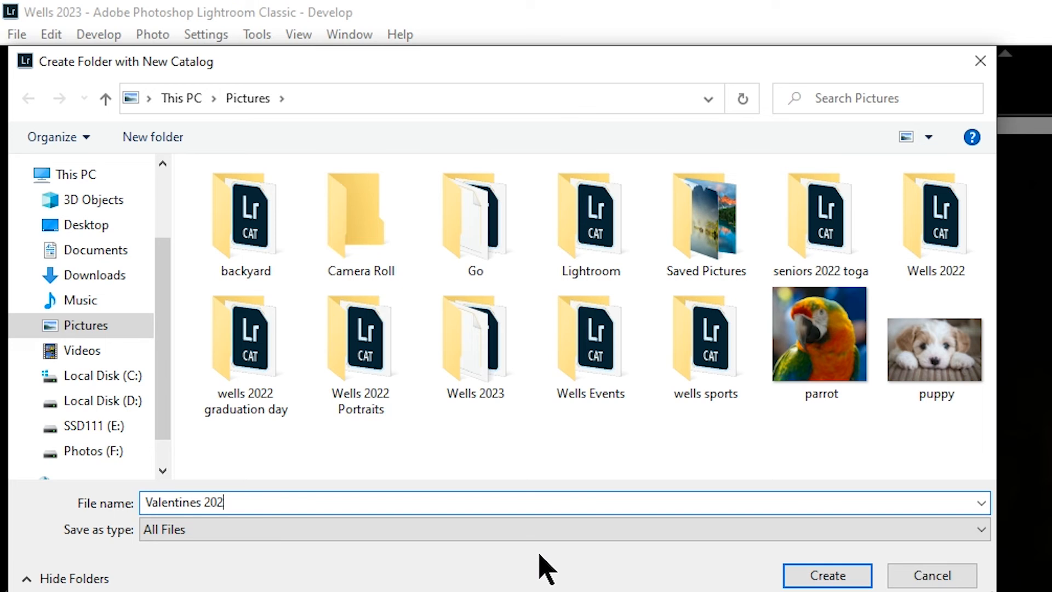
key("BackSpace")
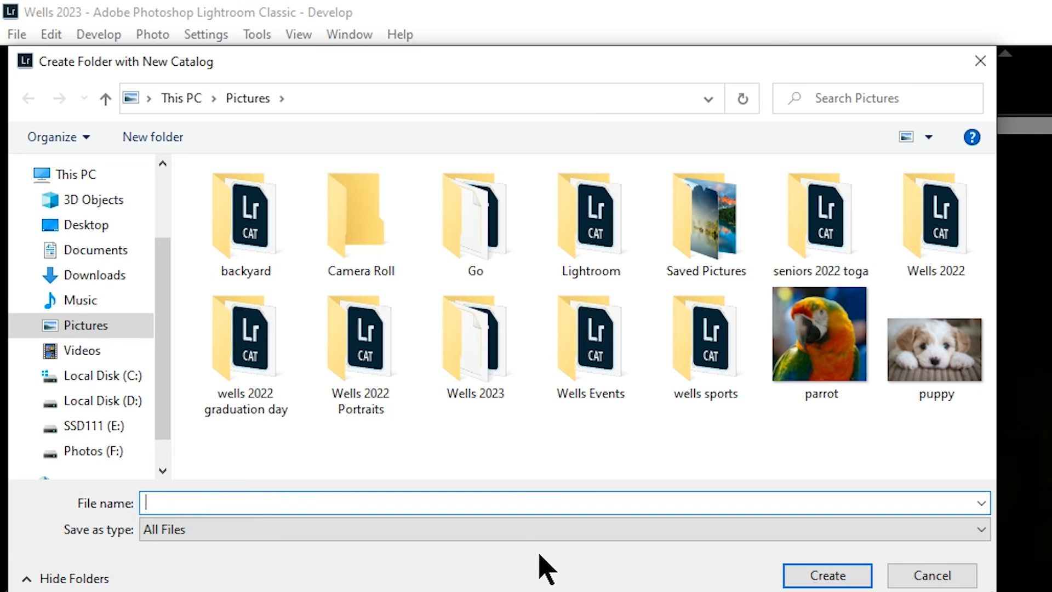
Name the new catalog Primary Photos 2023 and create it
type("Primary Photos 2023")
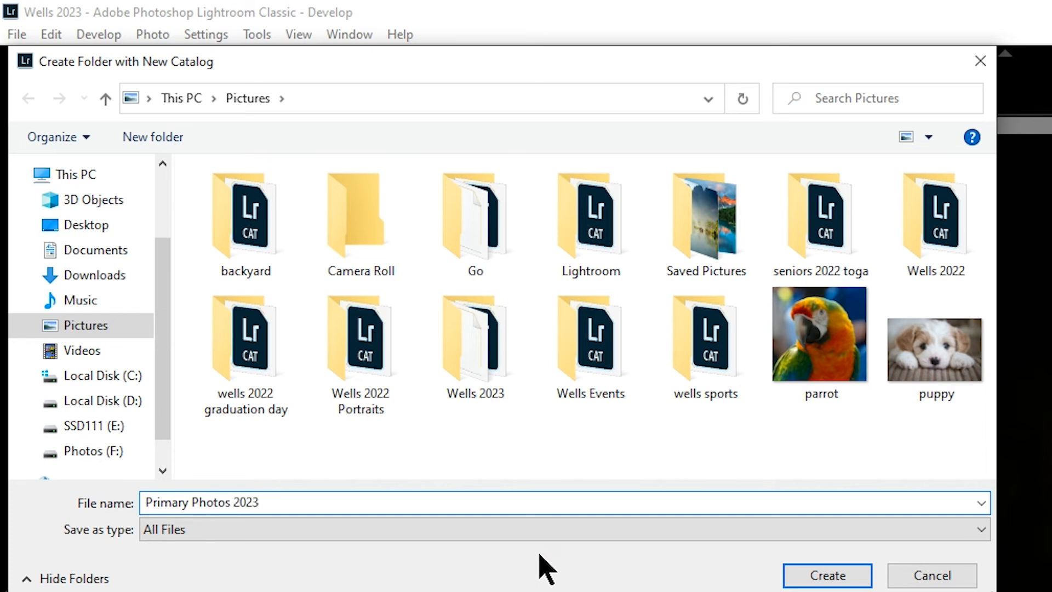
left_click(712, 405)
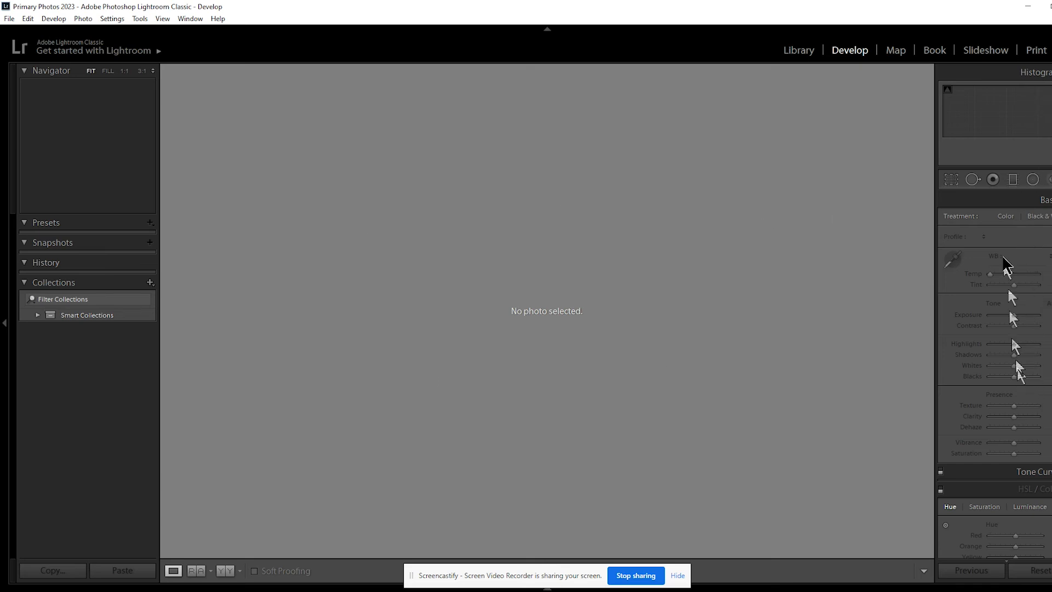
In the Library module, import all photos from the Primary School Candid RAW folder on Local Disk (D:)
left_click(798, 52)
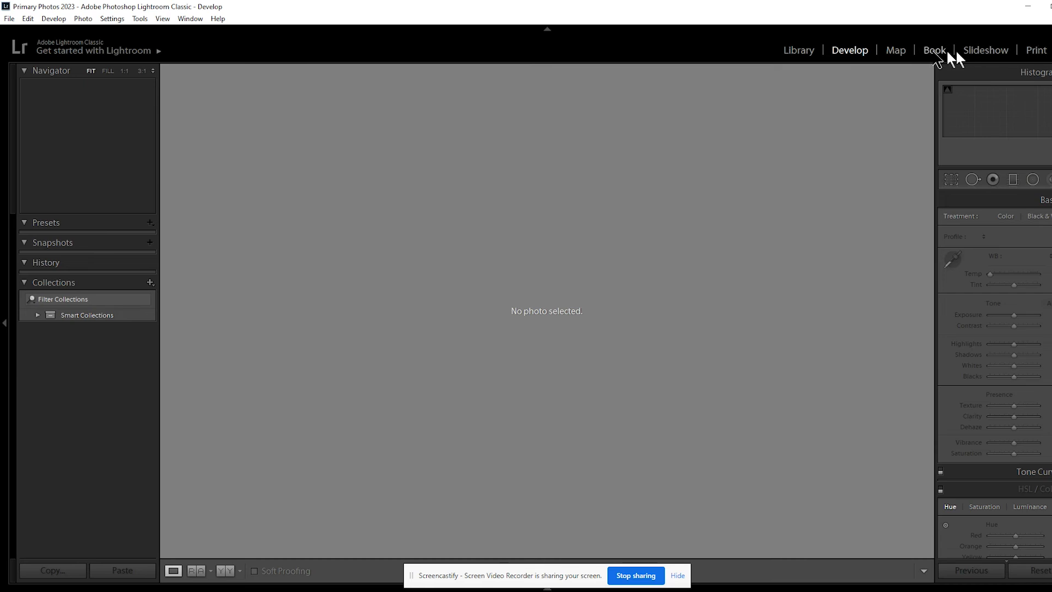
left_click(798, 52)
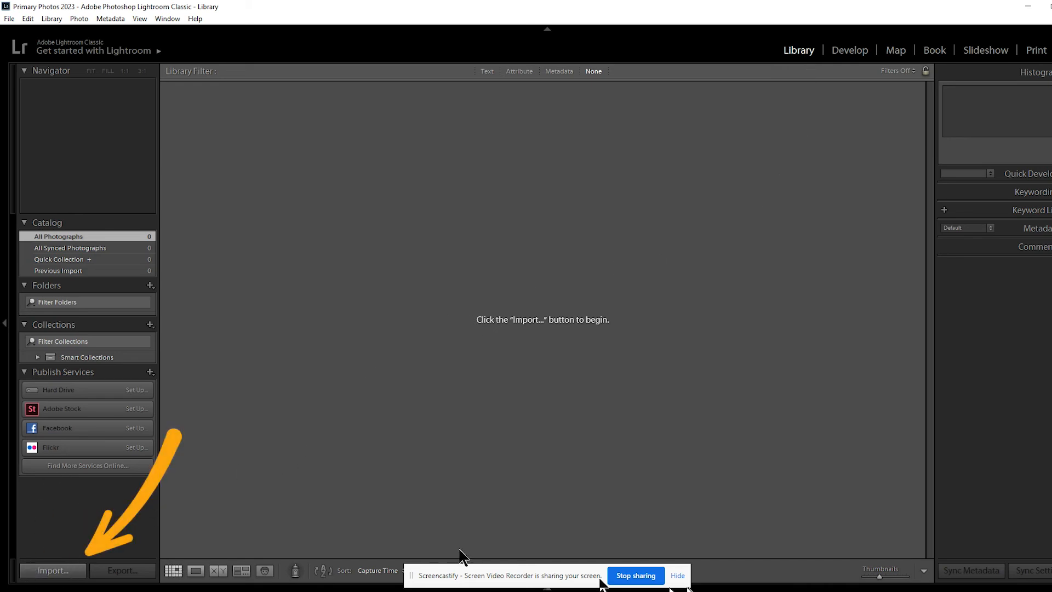
left_click(55, 571)
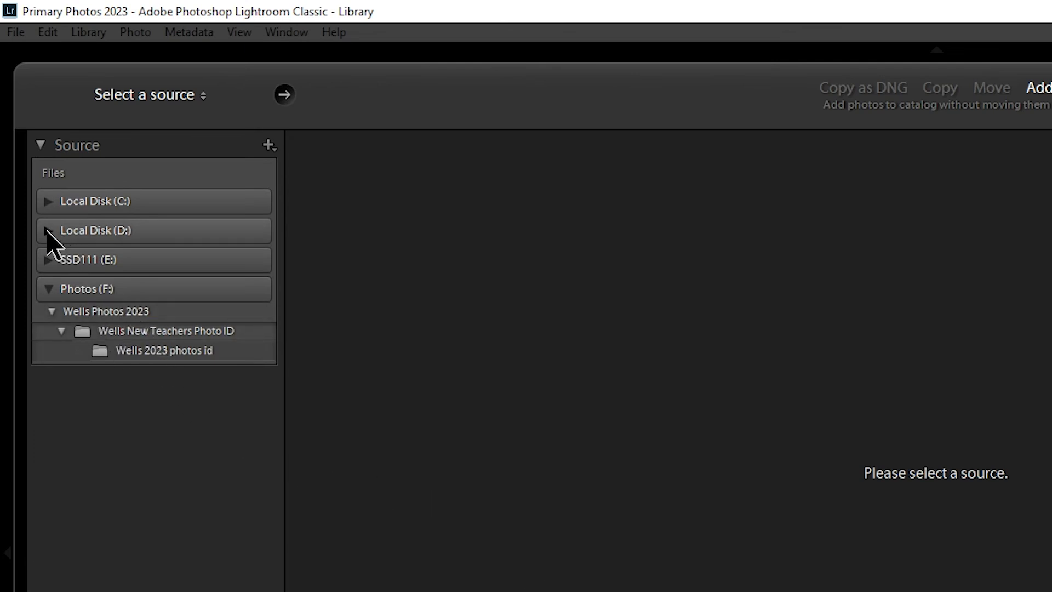
left_click(48, 230)
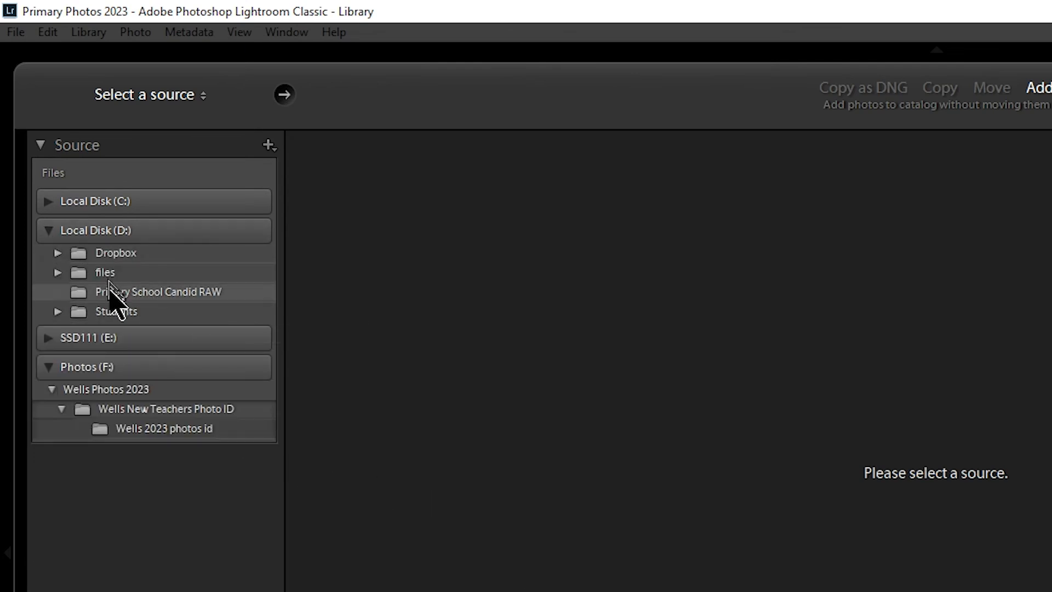
left_click(160, 292)
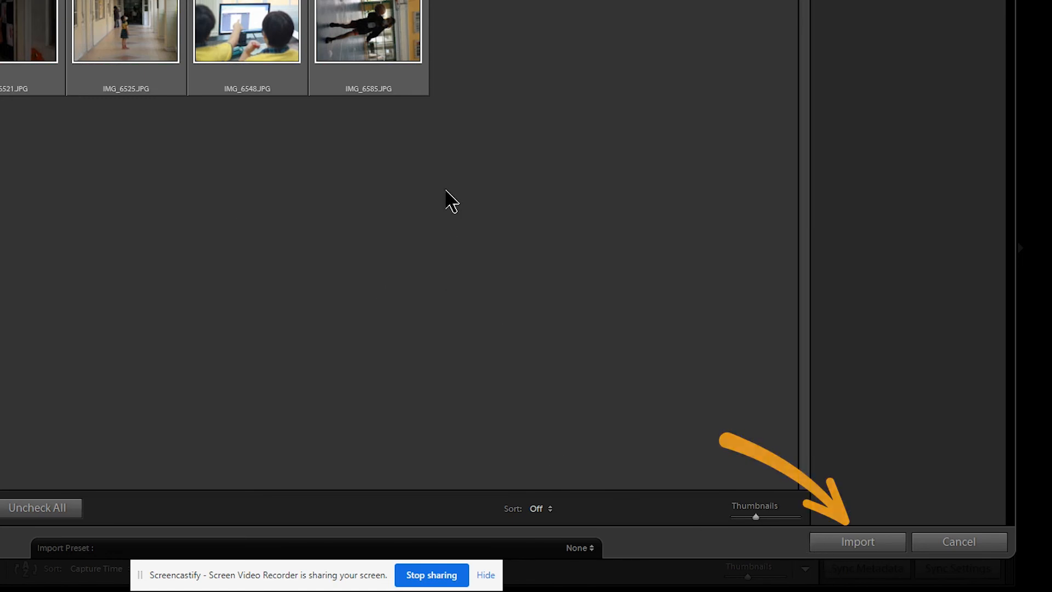
left_click(840, 545)
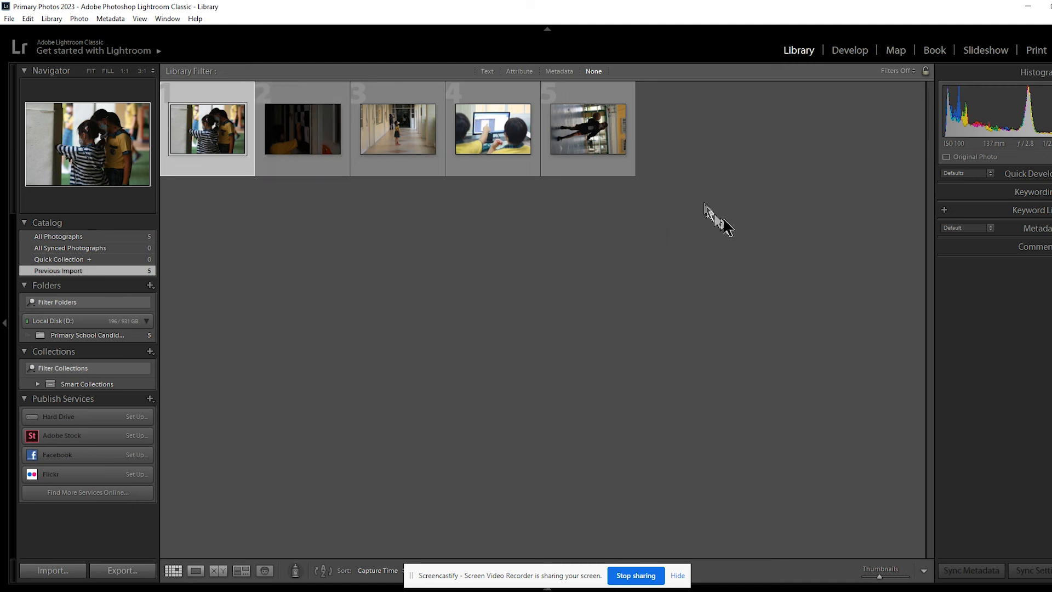
Switch to the Develop module and show the filmstrip of imported photos
left_click(849, 52)
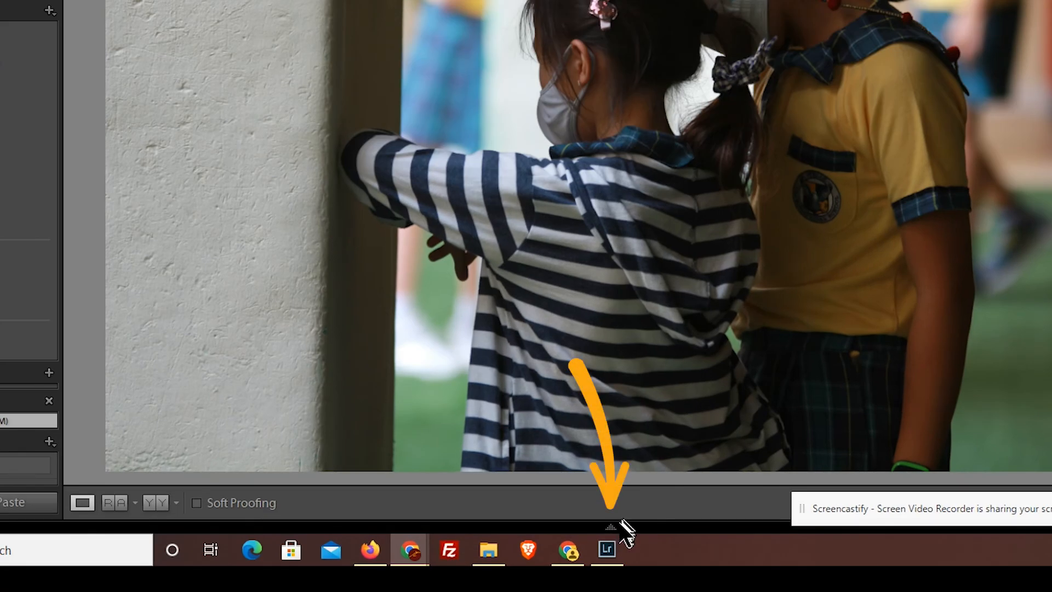
left_click(609, 527)
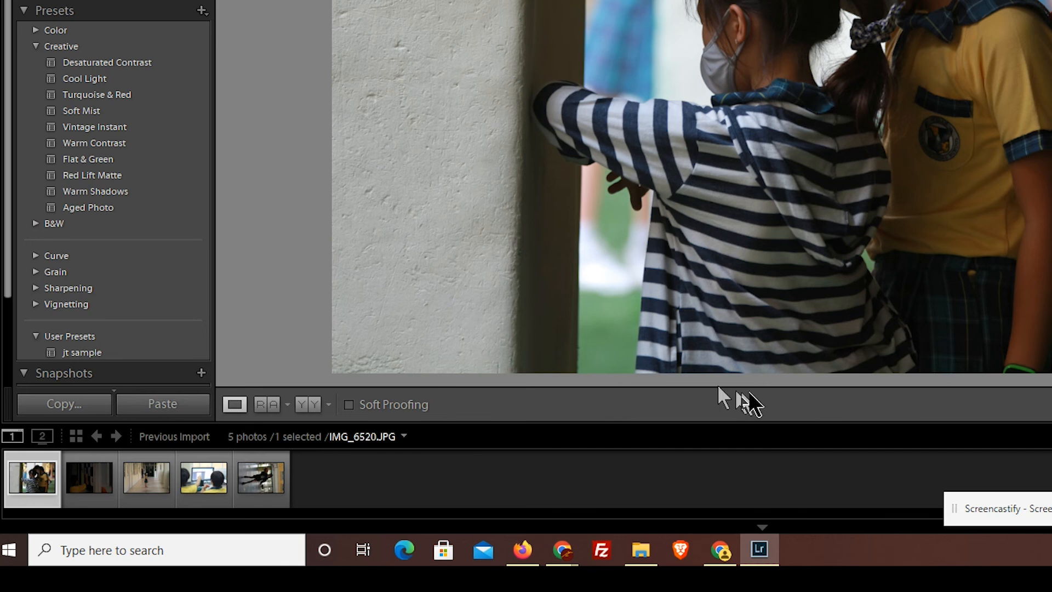
left_click(763, 527)
left_click(762, 528)
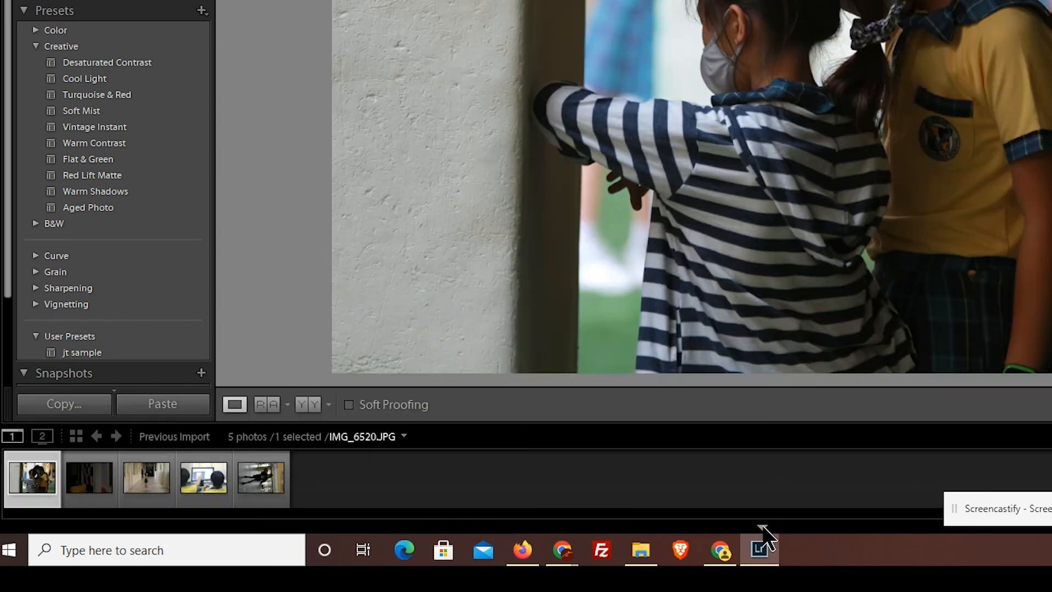
View the imported photos one after another in the filmstrip and return to IMG_6520.JPG
left_click(89, 479)
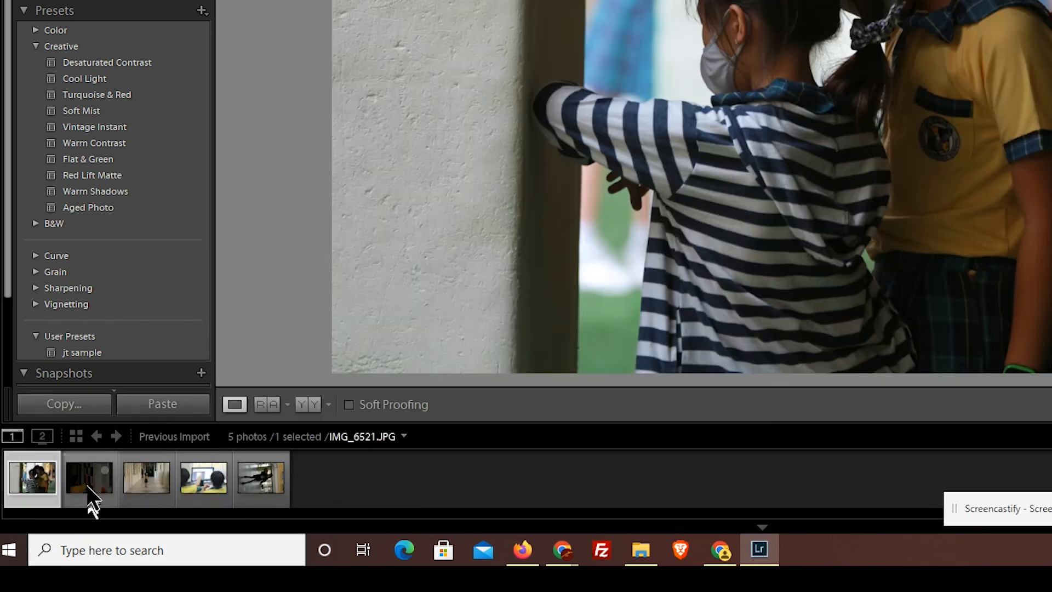
left_click(145, 490)
left_click(202, 488)
left_click(246, 482)
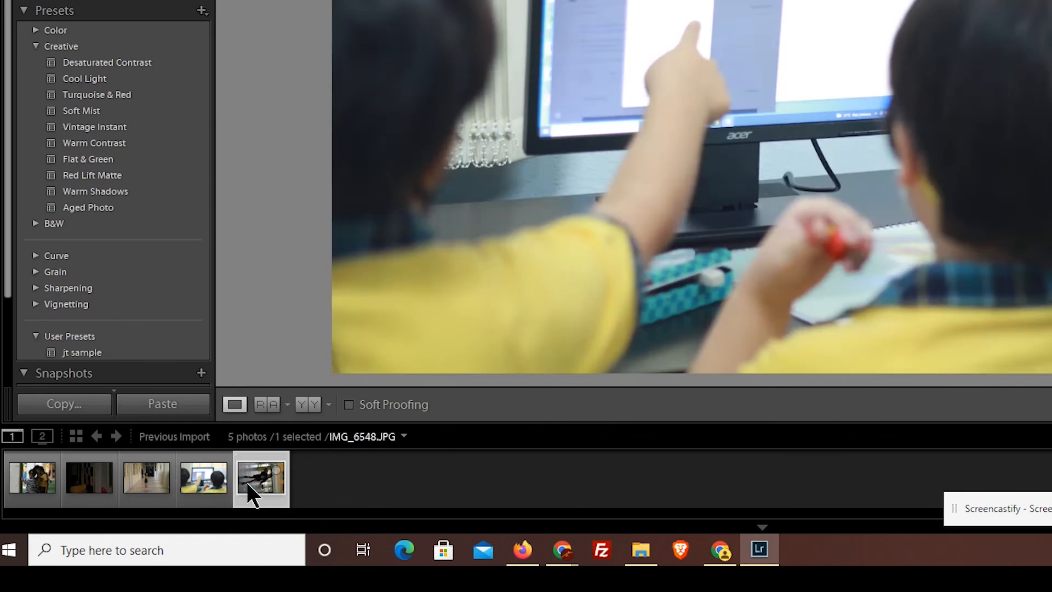
left_click(17, 486)
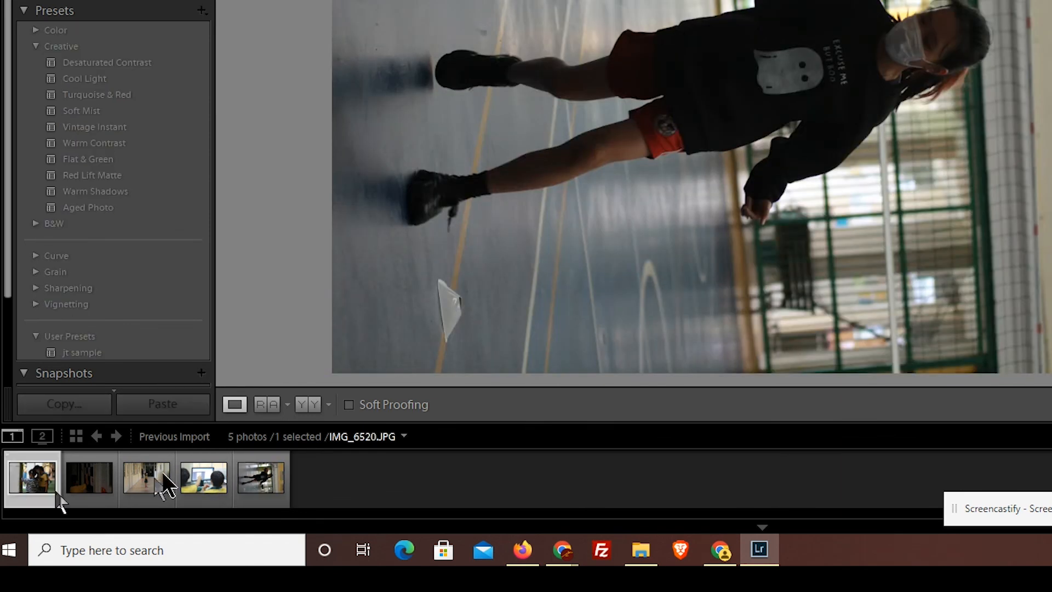
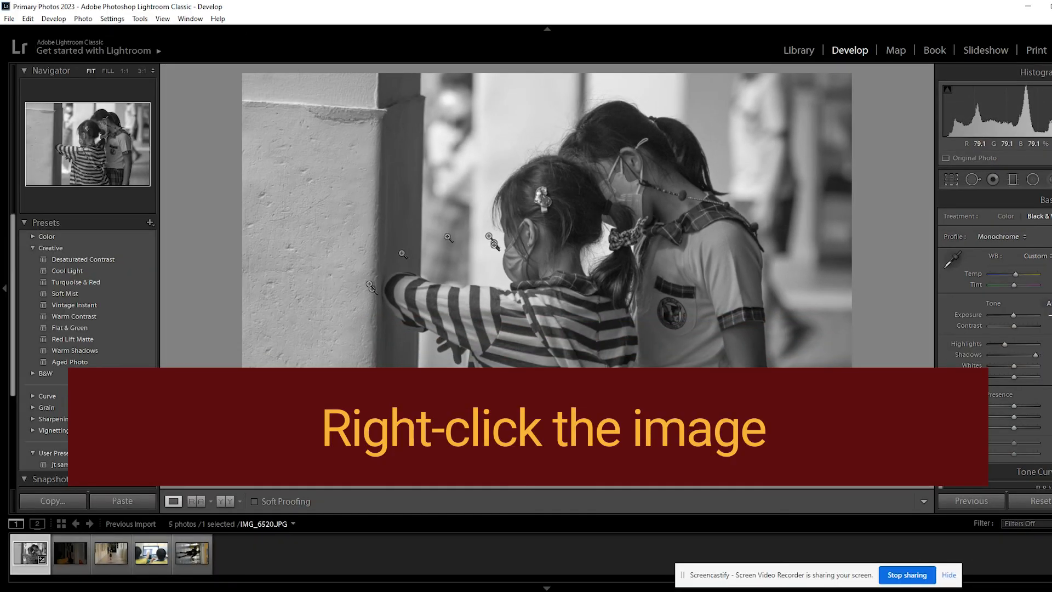
Open the export settings for the black-and-white photo IMG_6520.JPG and move the dialog off its initial spot
right_click(428, 261)
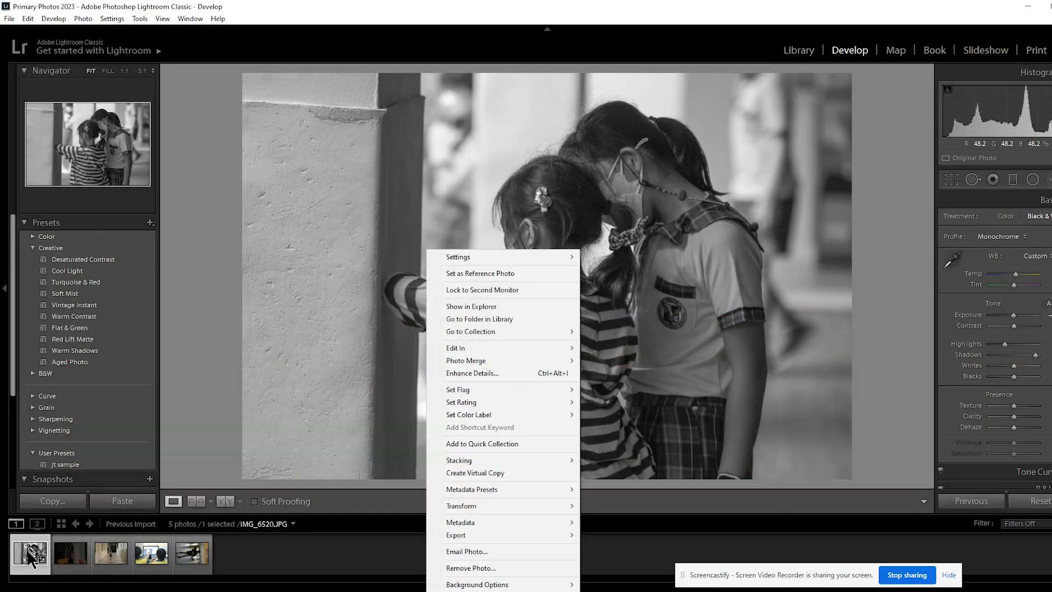
right_click(28, 554)
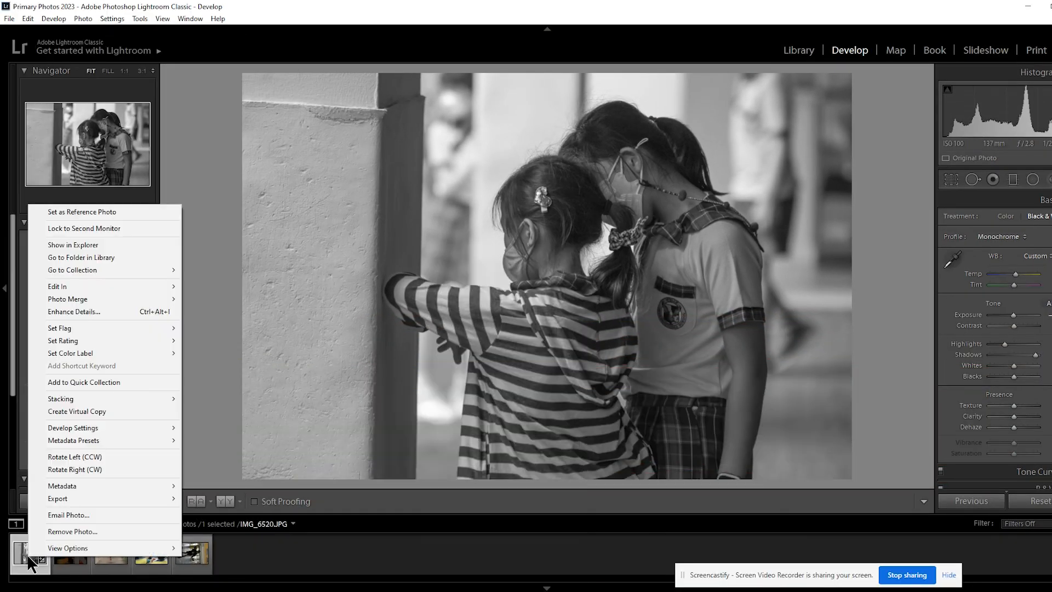
right_click(356, 279)
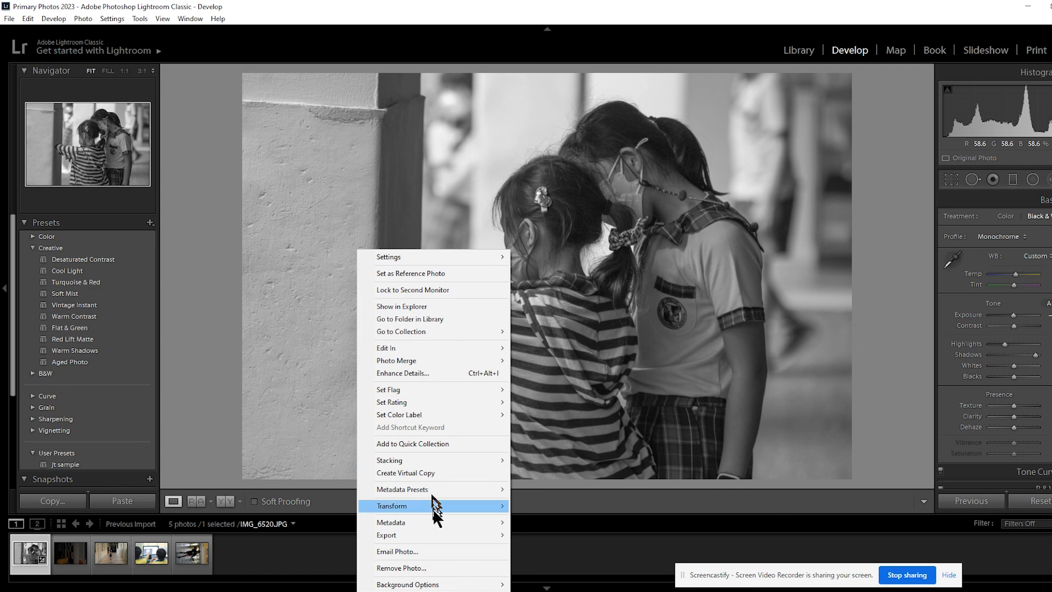
mouse_move(432, 535)
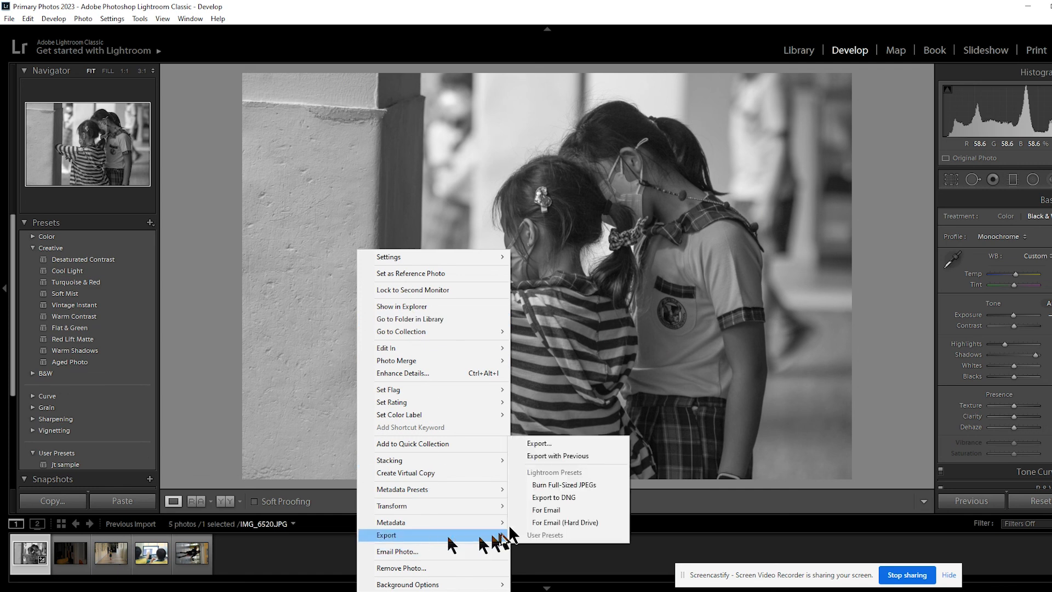
left_click(548, 445)
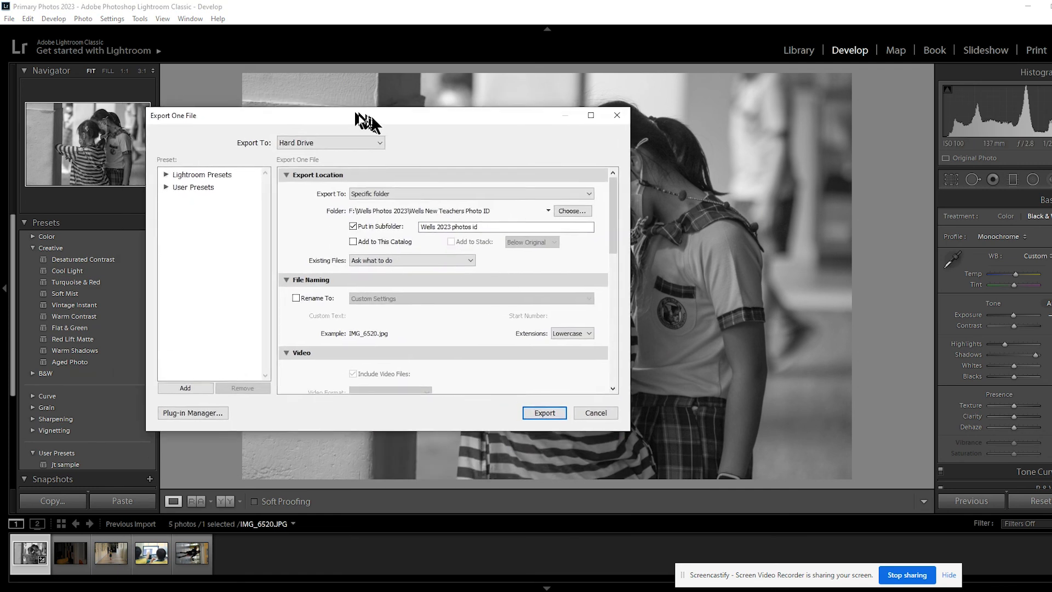
left_click_drag(291, 126, 361, 137)
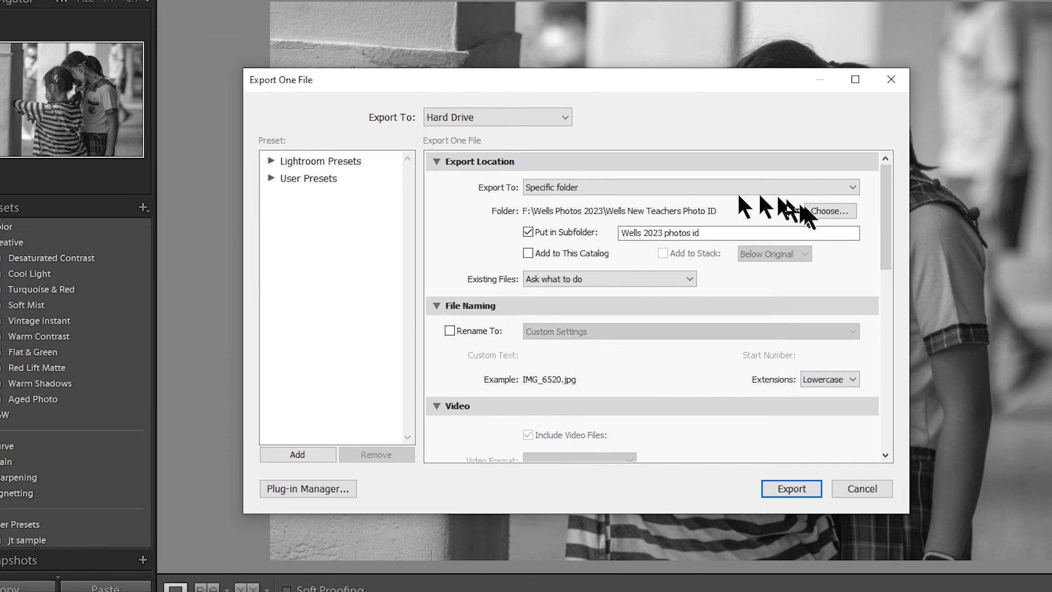
Export IMG_6520.JPG to the same folder as the original photo, in a subfolder named treated
left_click(791, 188)
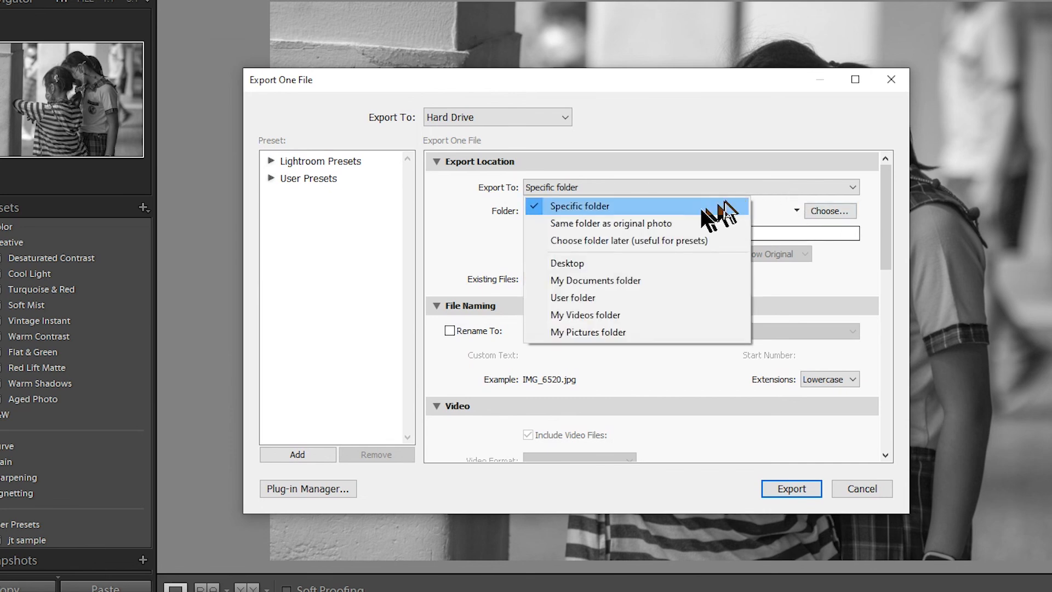
left_click(637, 225)
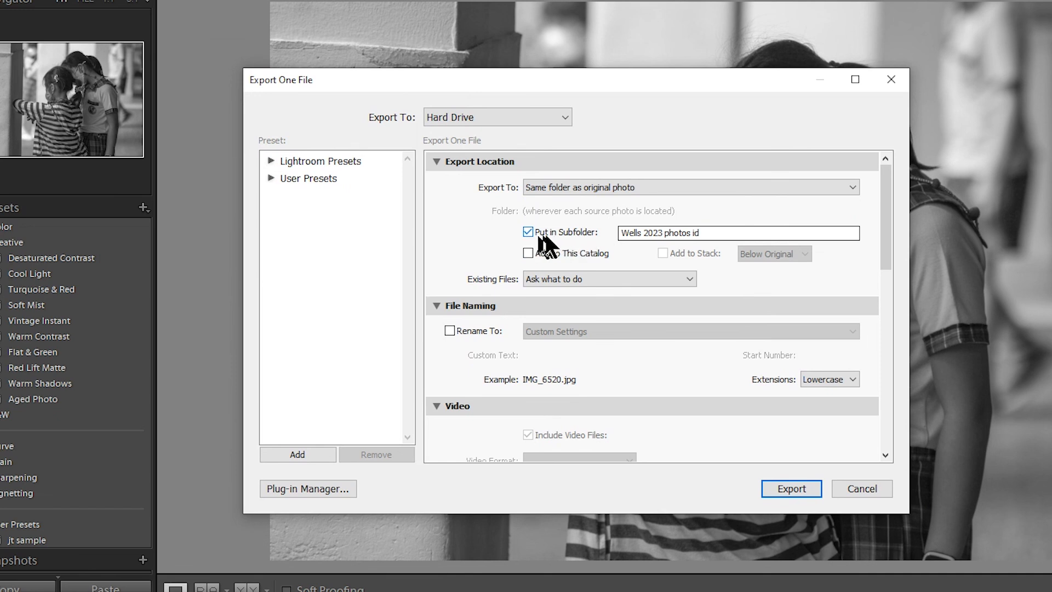
triple_click(725, 234)
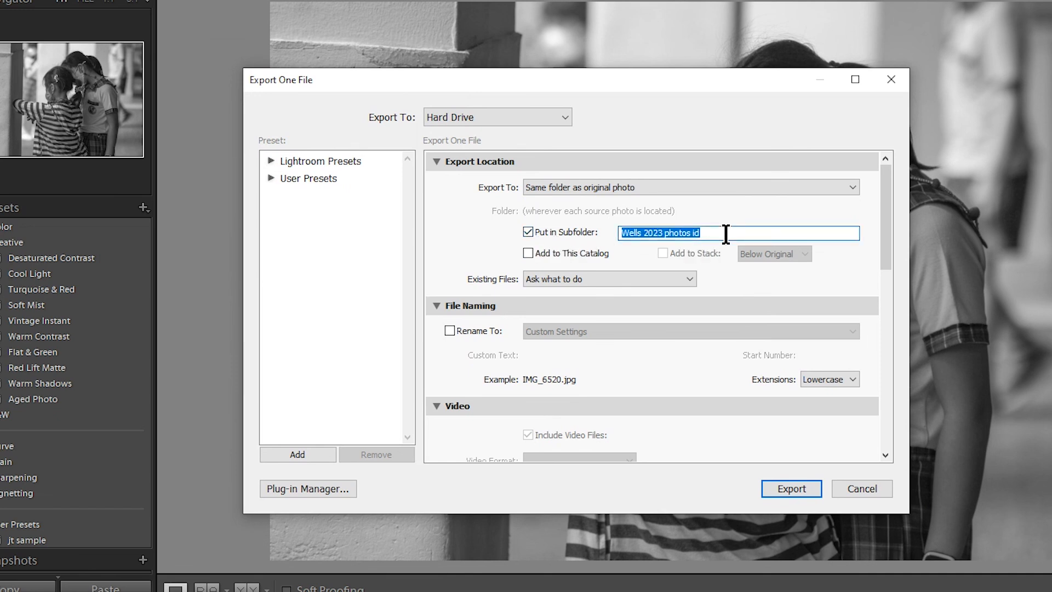
type("treated")
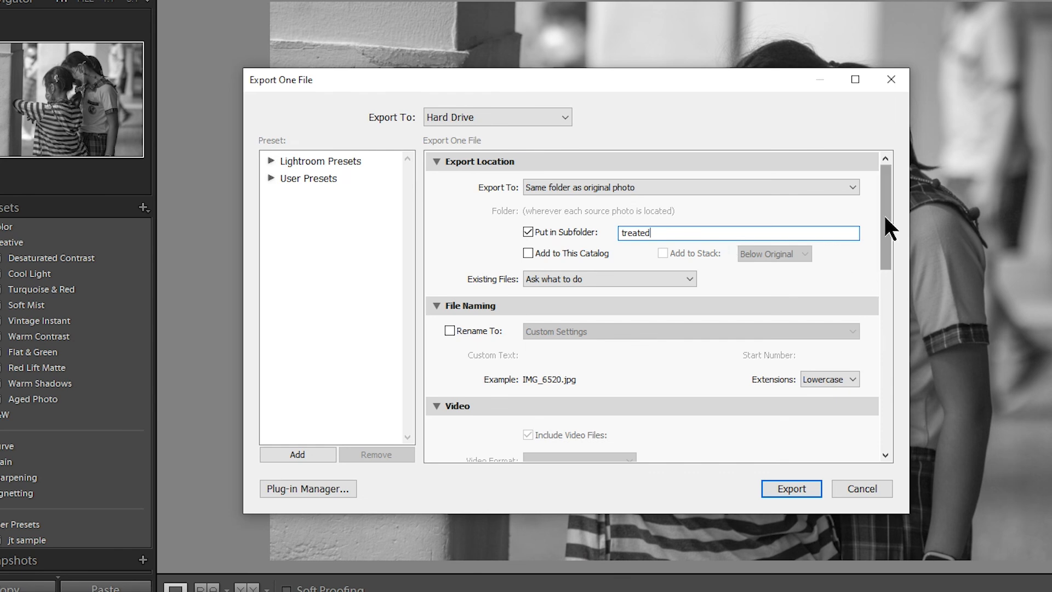
left_click_drag(885, 218, 893, 408)
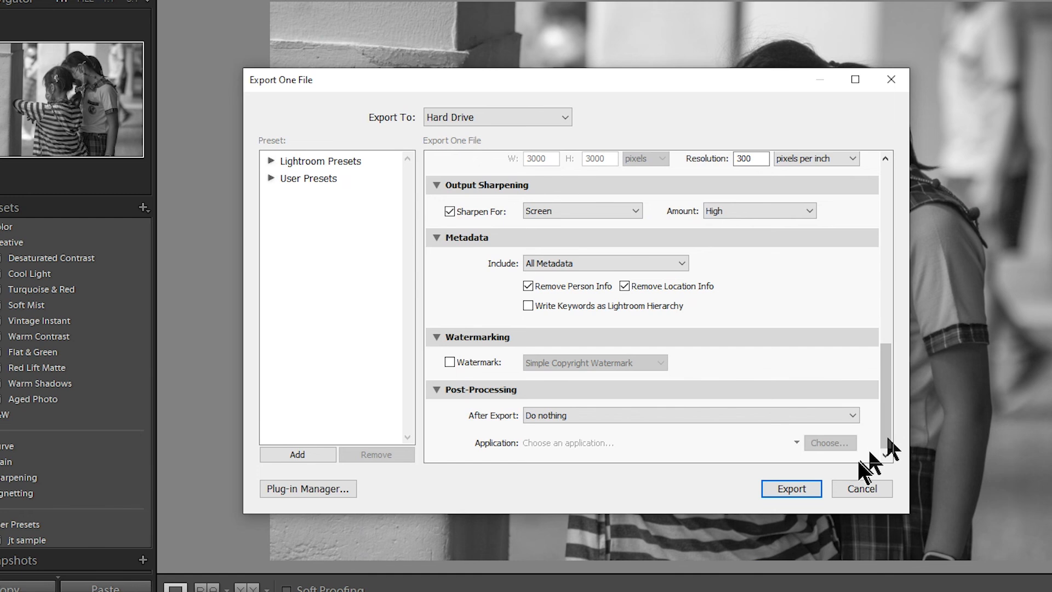
left_click(802, 496)
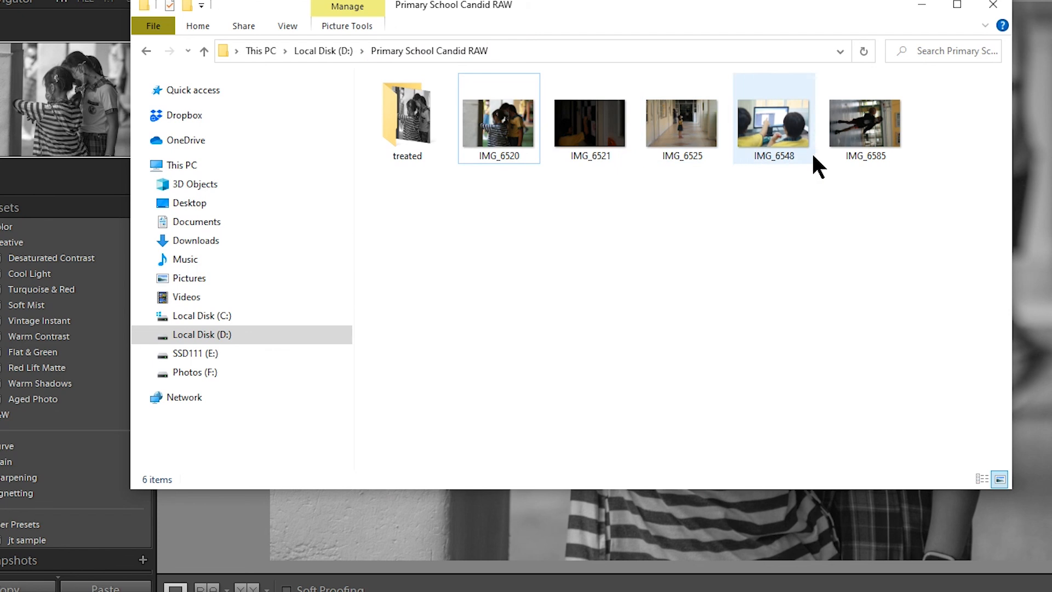
In File Explorer, open the treated folder, view the exported IMG_6520 photo and close the viewer
double_click(412, 135)
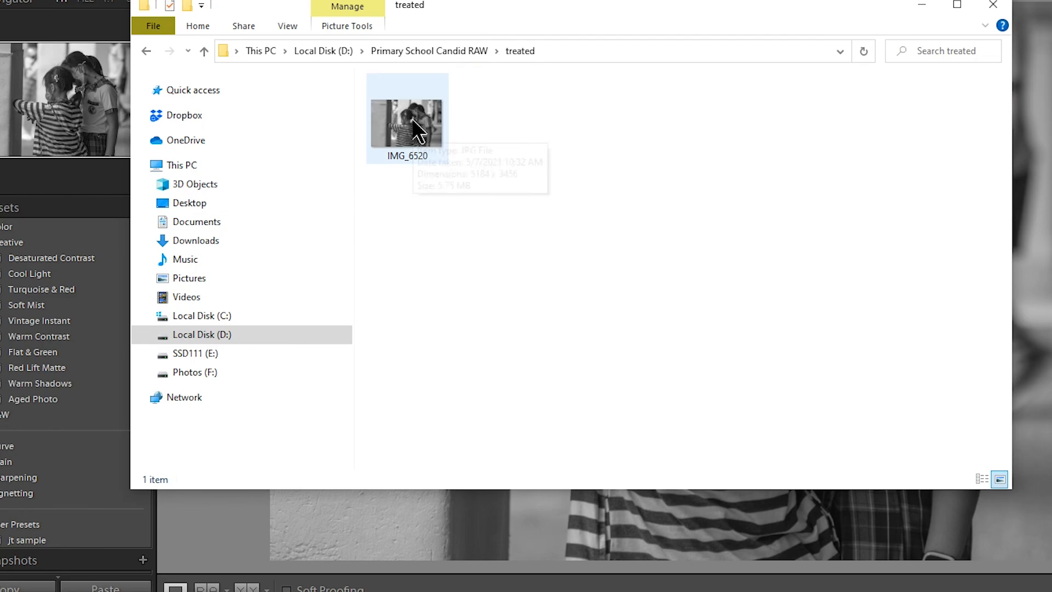
left_click(421, 158)
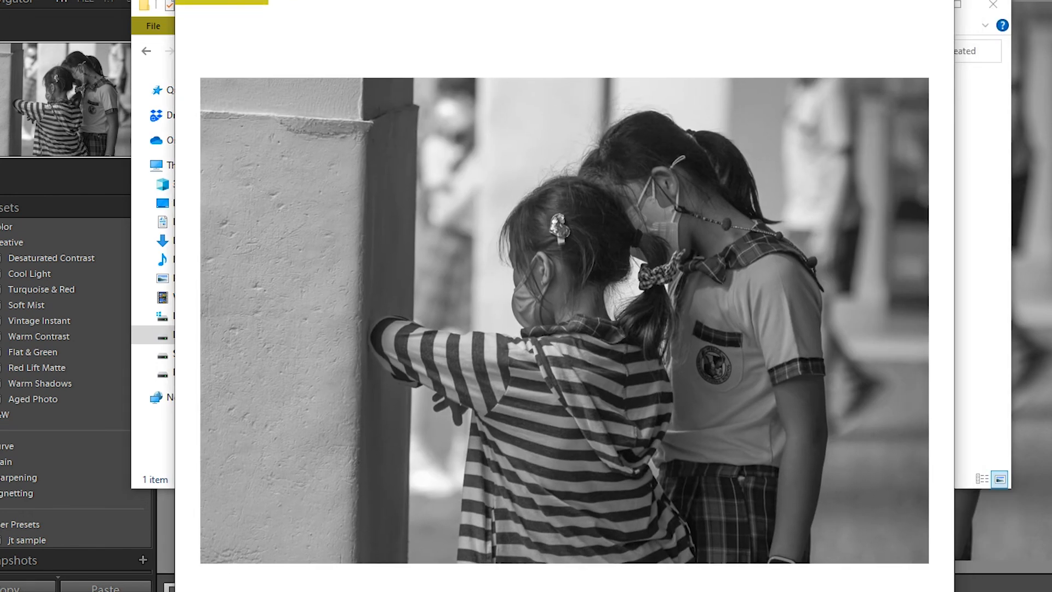
left_click(939, 1)
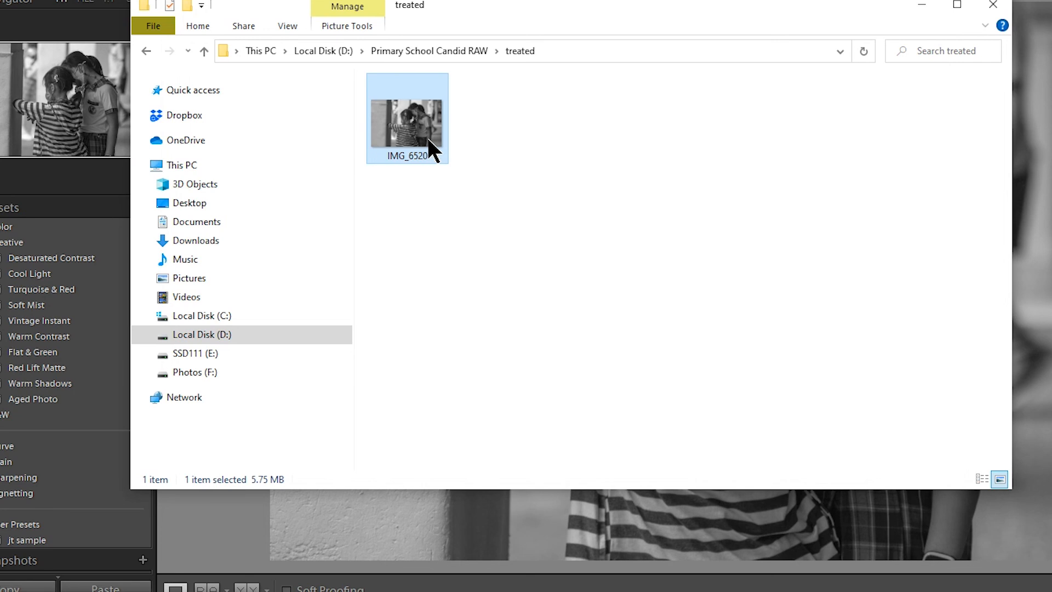
Show the treated folder in Details view, check the Primary School Candid RAW folder and return to Lightroom
mouse_move(427, 137)
right_click(613, 141)
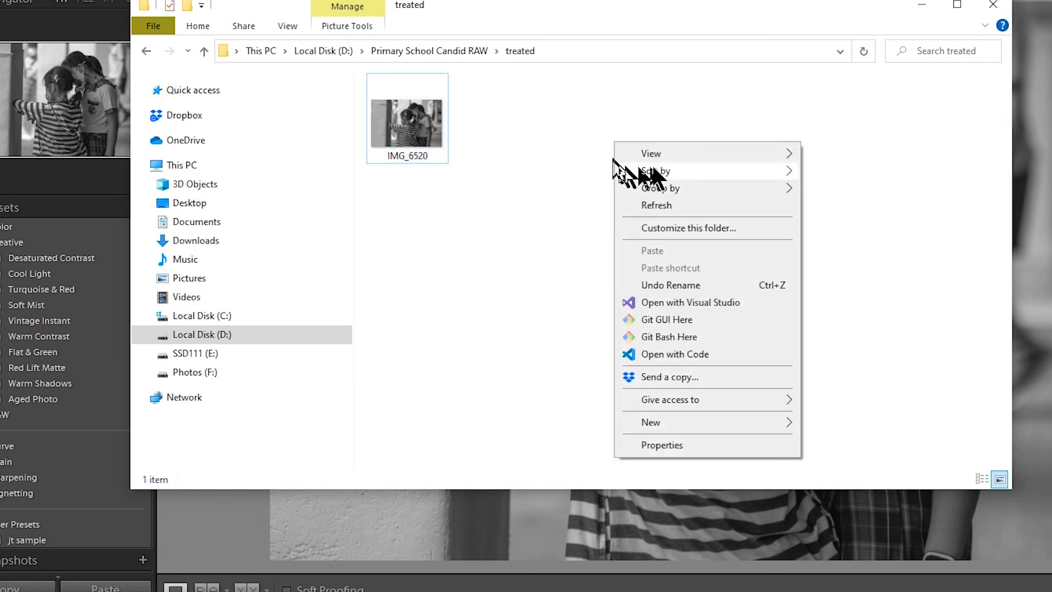
mouse_move(666, 153)
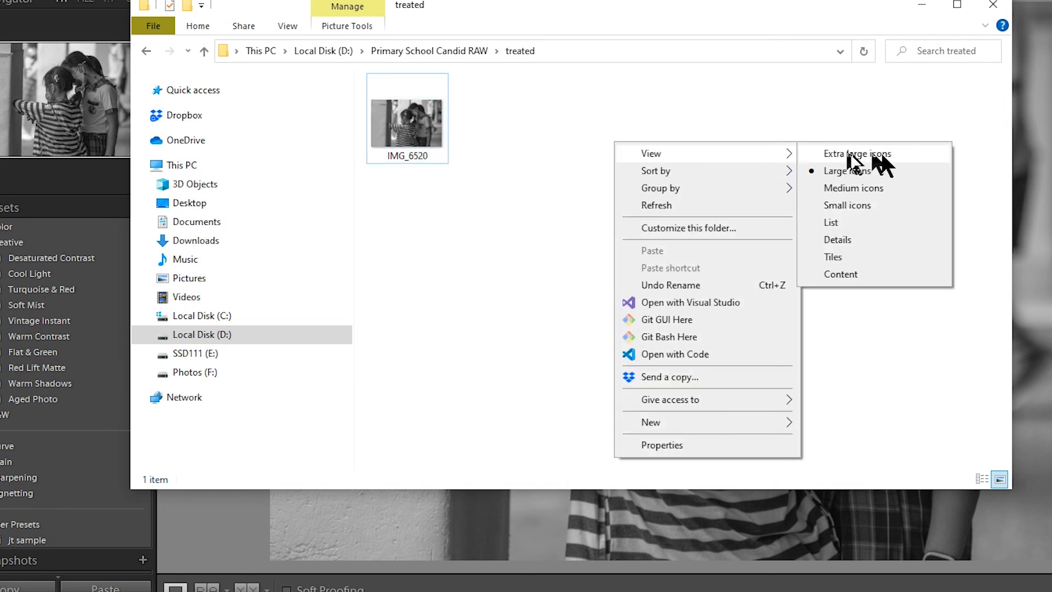
left_click(857, 241)
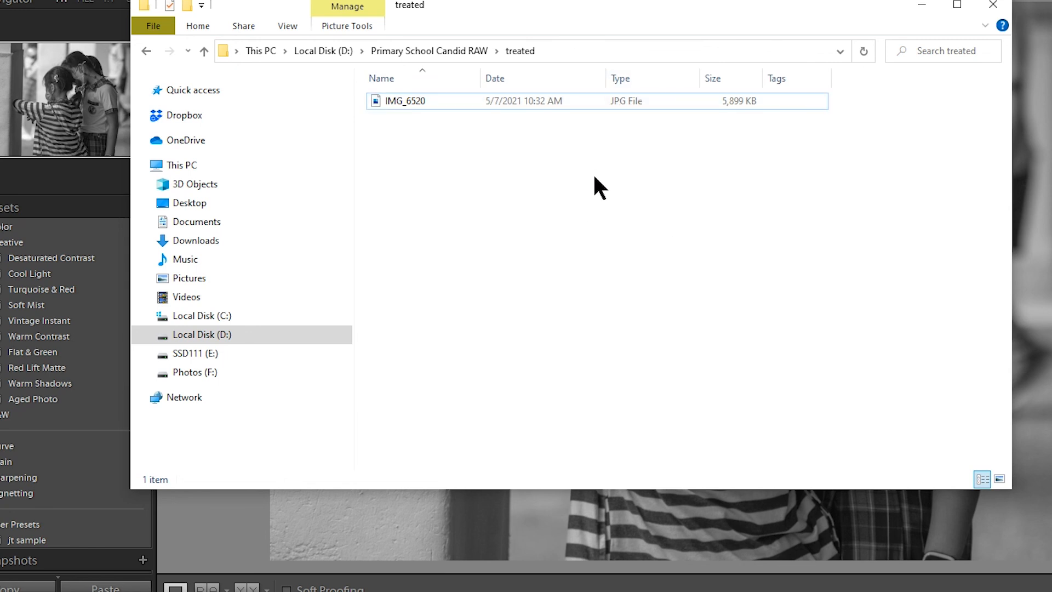
left_click(921, 5)
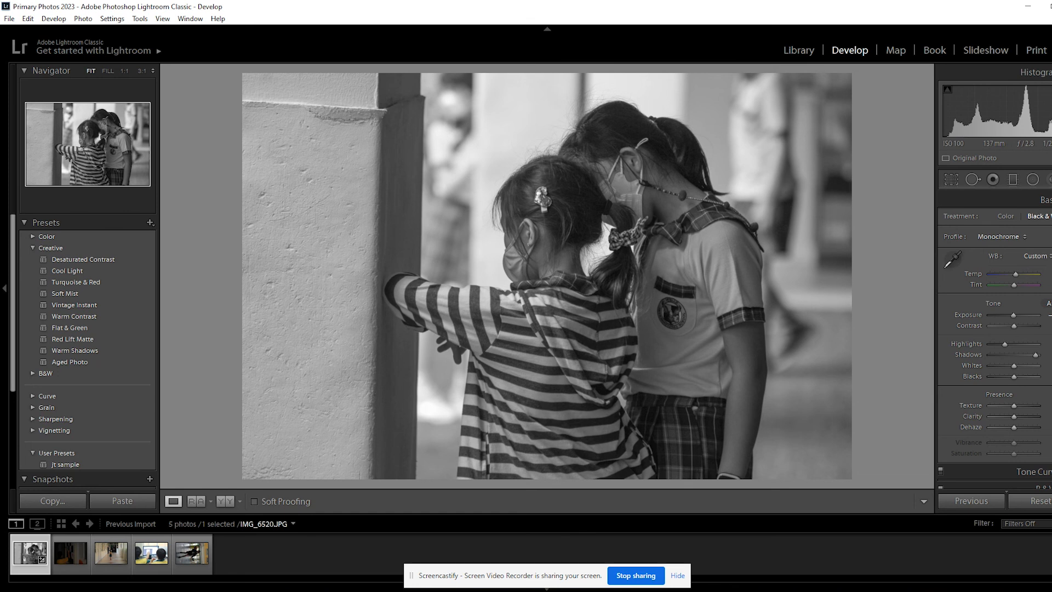
key("alt+Tab")
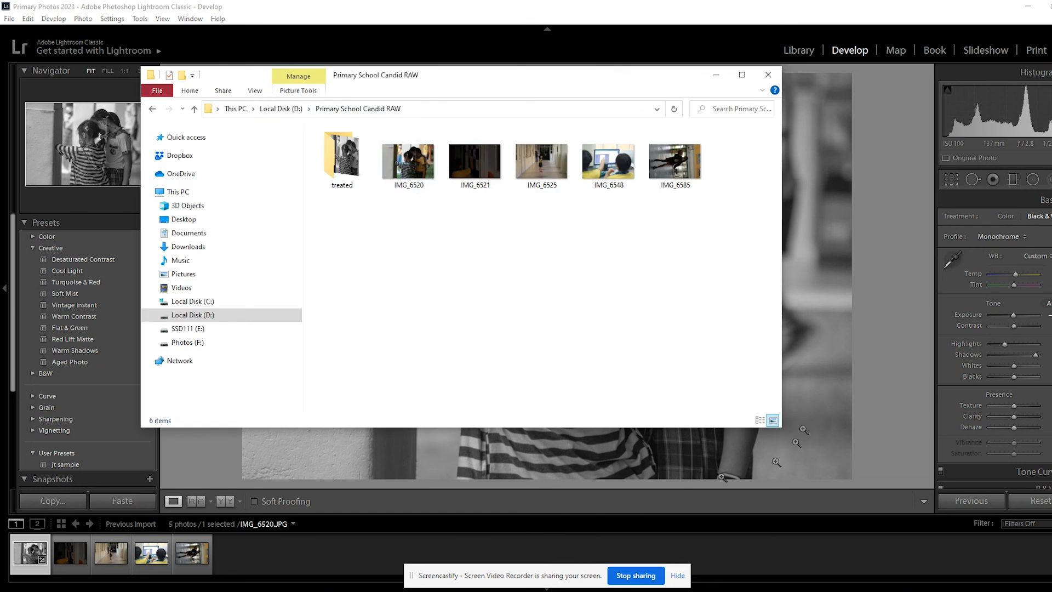
left_click(922, 336)
In the Library module, try to import the black-and-white IMG_6520.jpg from the Primary School Candid RAW folder on Local Disk (D:)
left_click(803, 55)
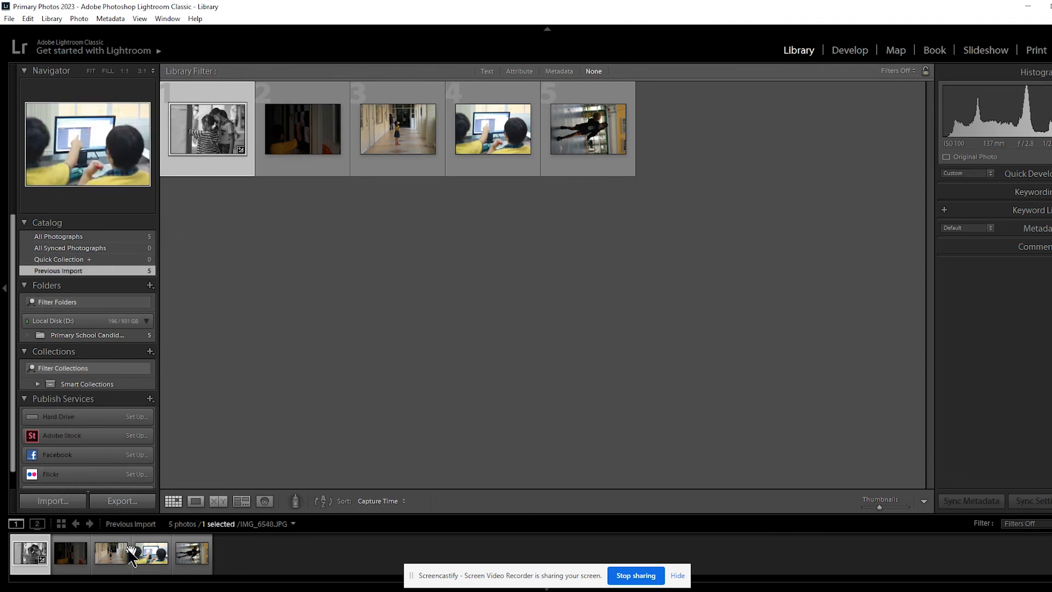
left_click(55, 502)
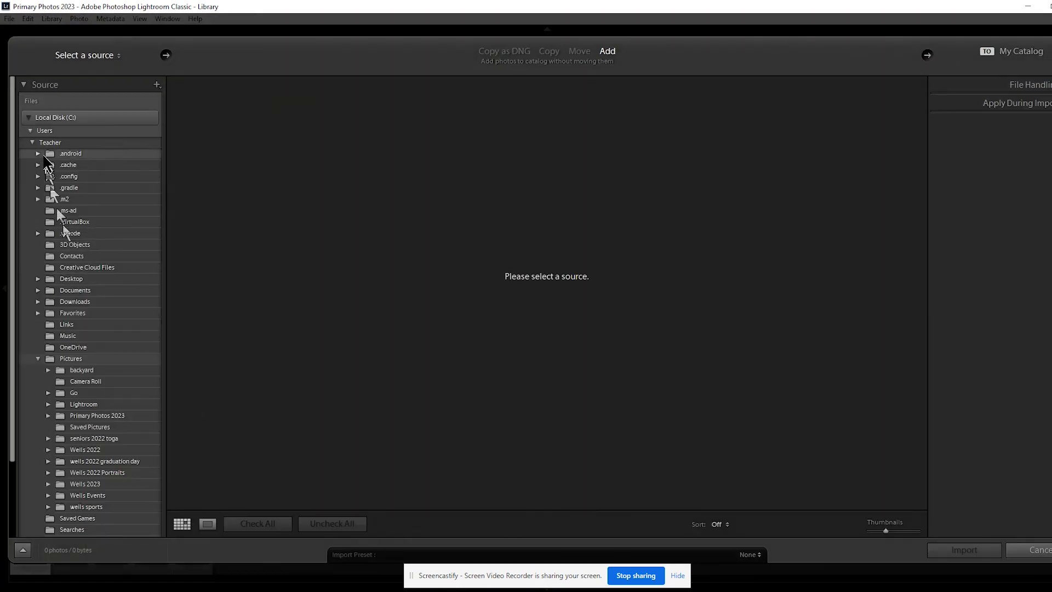
left_click(28, 117)
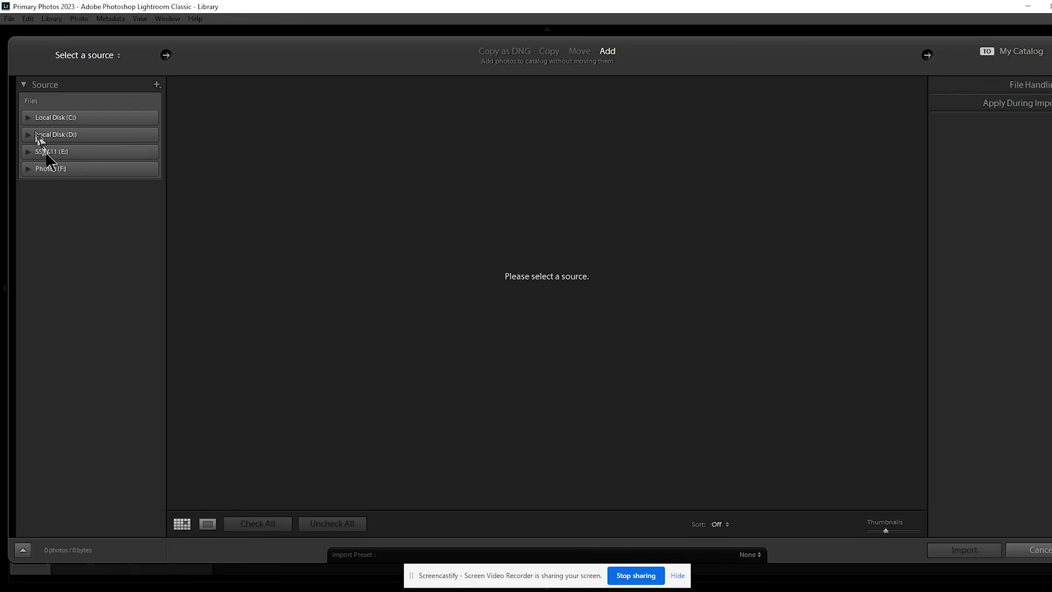
left_click(28, 136)
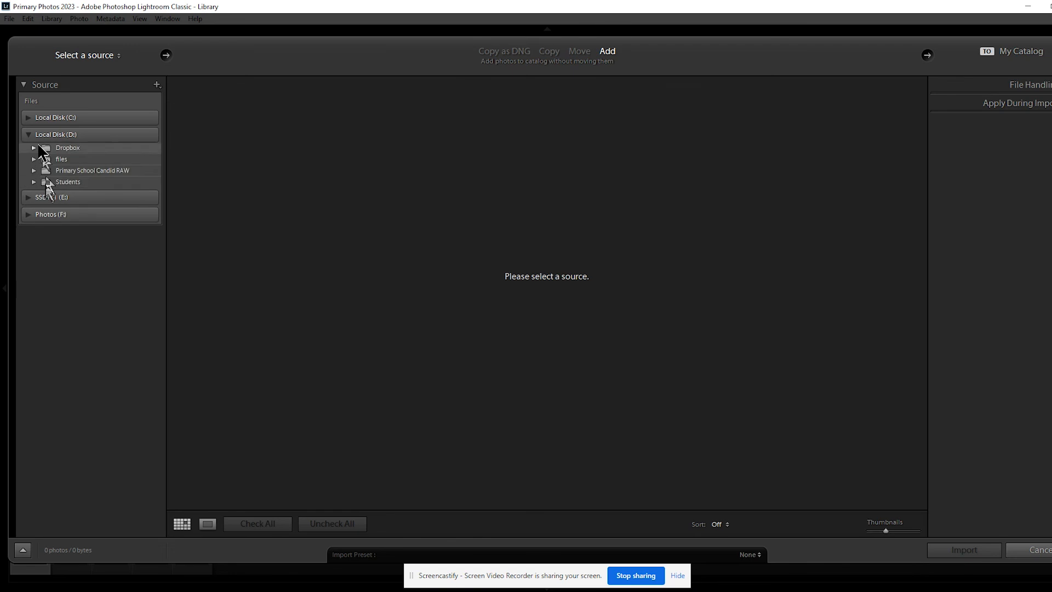
left_click(66, 171)
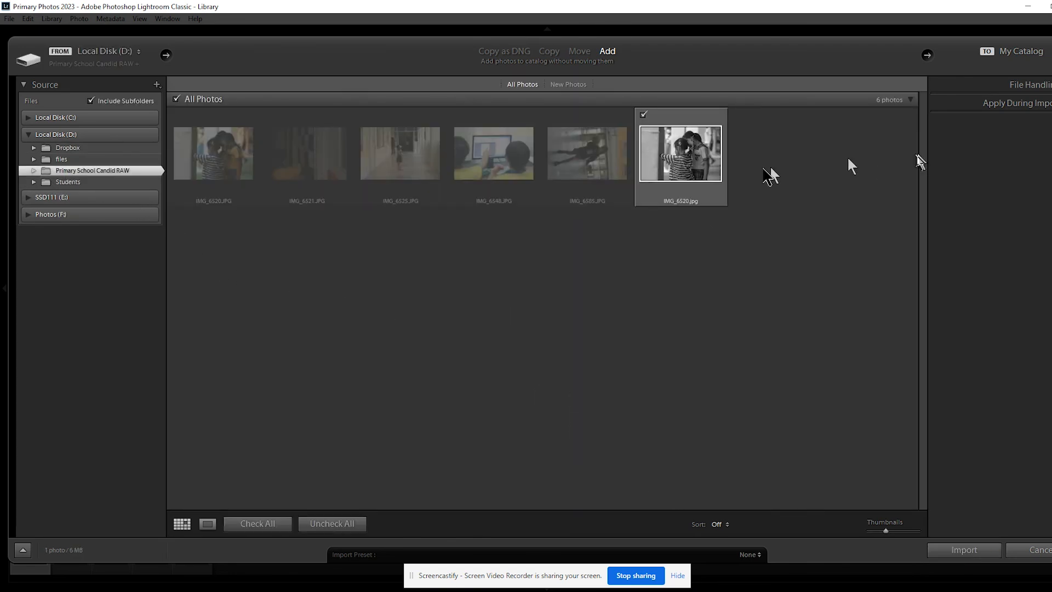
left_click(964, 550)
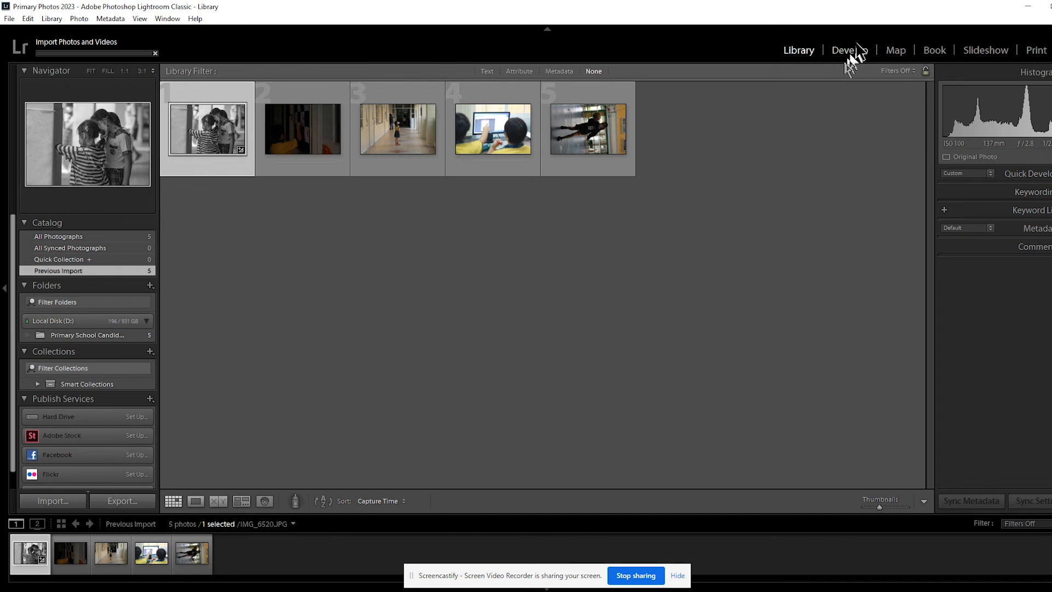
Switch to the Develop module and show the hallway photo IMG_6525.JPG with its Detail adjustments
left_click(860, 55)
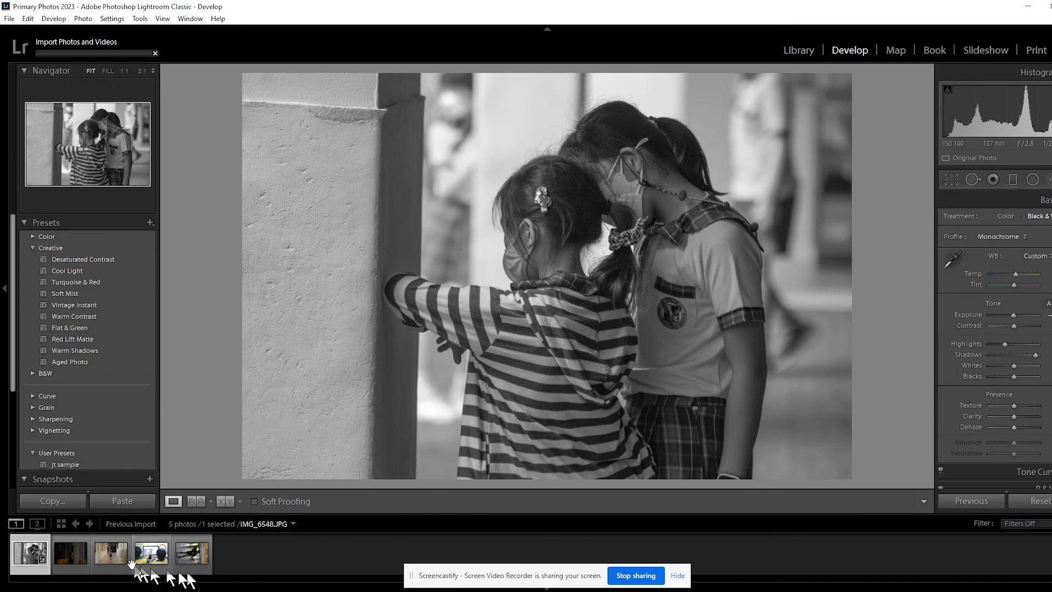
left_click(79, 556)
left_click(106, 554)
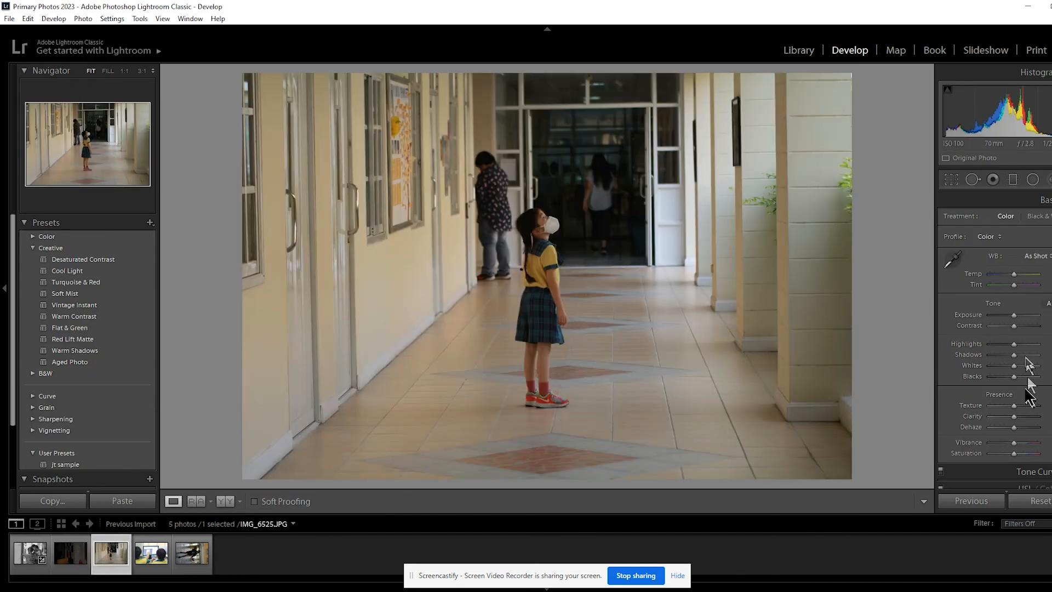
scroll(1027, 299, "down", 10)
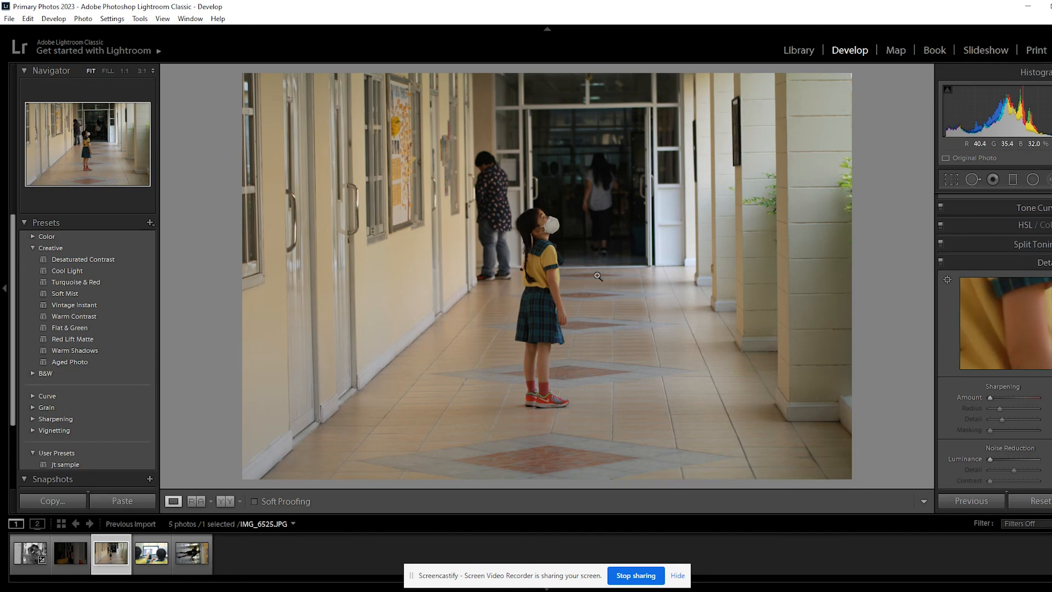
Review the export settings for IMG_6525.JPG and close them without exporting
right_click(472, 301)
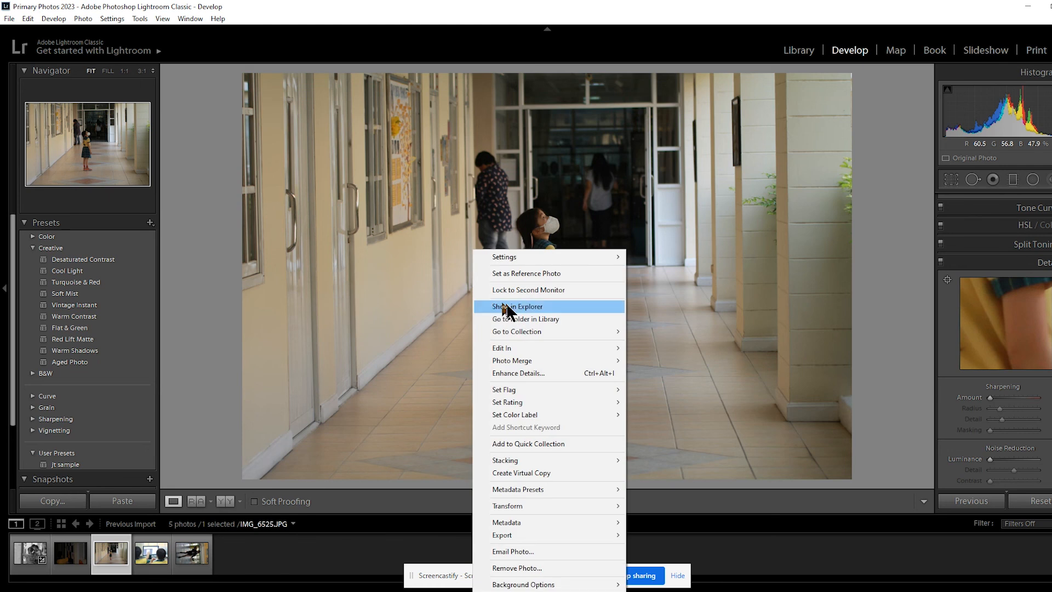
mouse_move(547, 536)
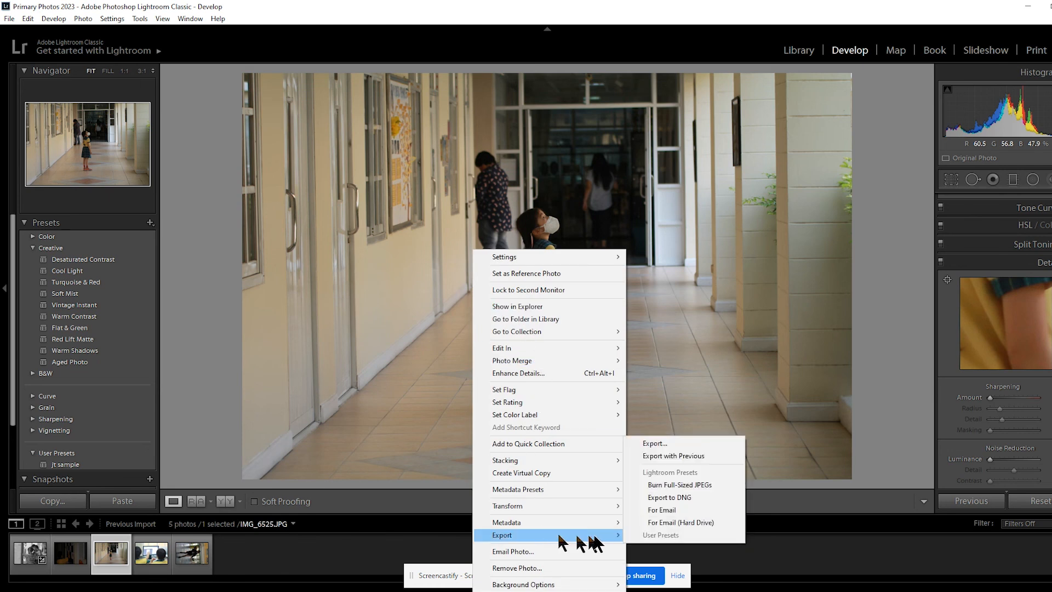
left_click(649, 443)
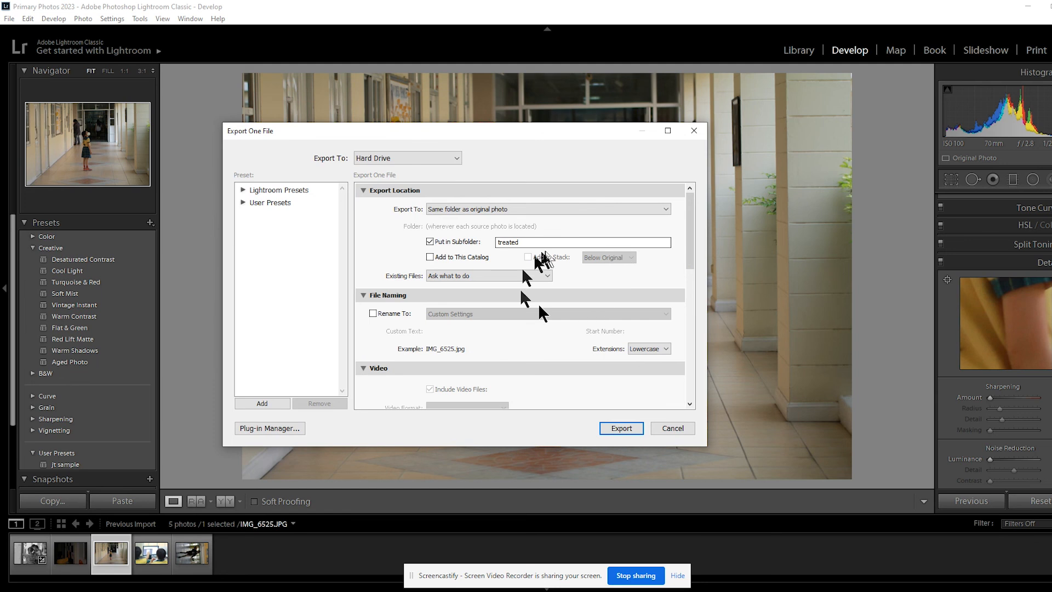
scroll(503, 325, "down", 8)
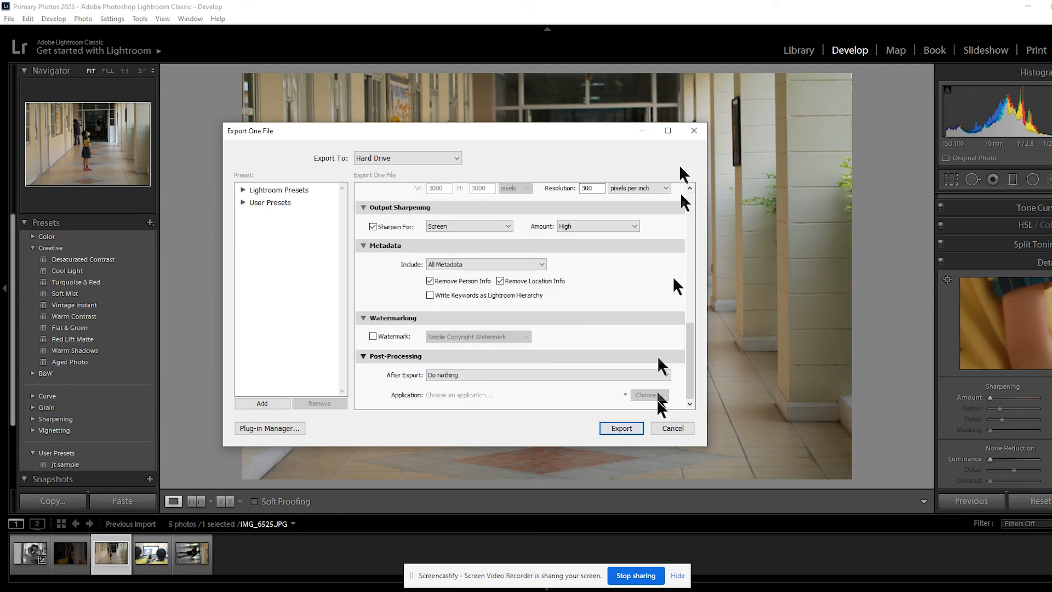
left_click(666, 427)
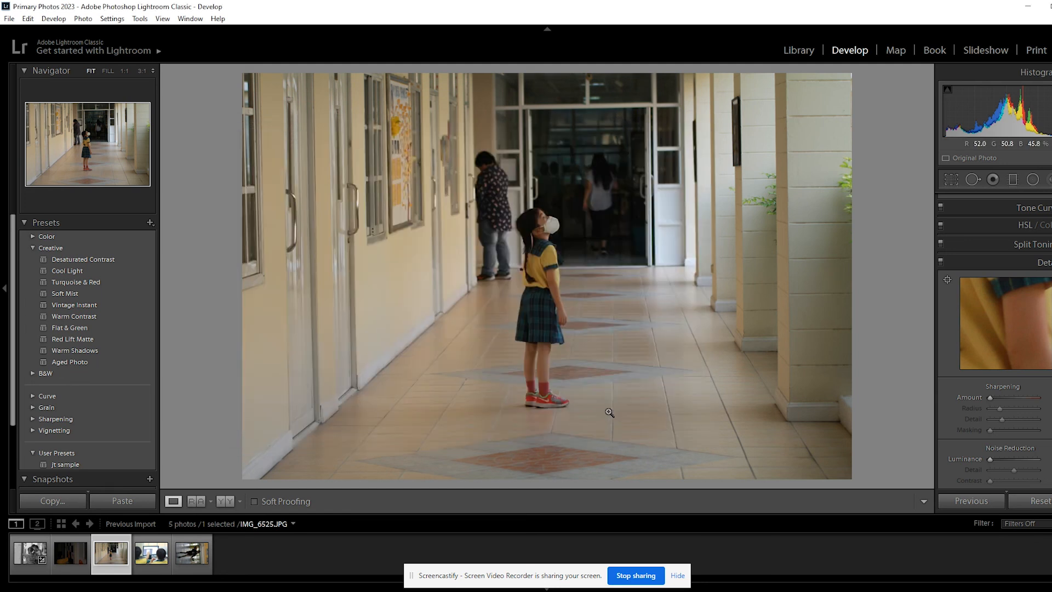
In File Explorer, rename the Primary School Candid RAW folder on Local Disk (D:) to Primary School Candid RAWx and return to Lightroom
left_click(485, 591)
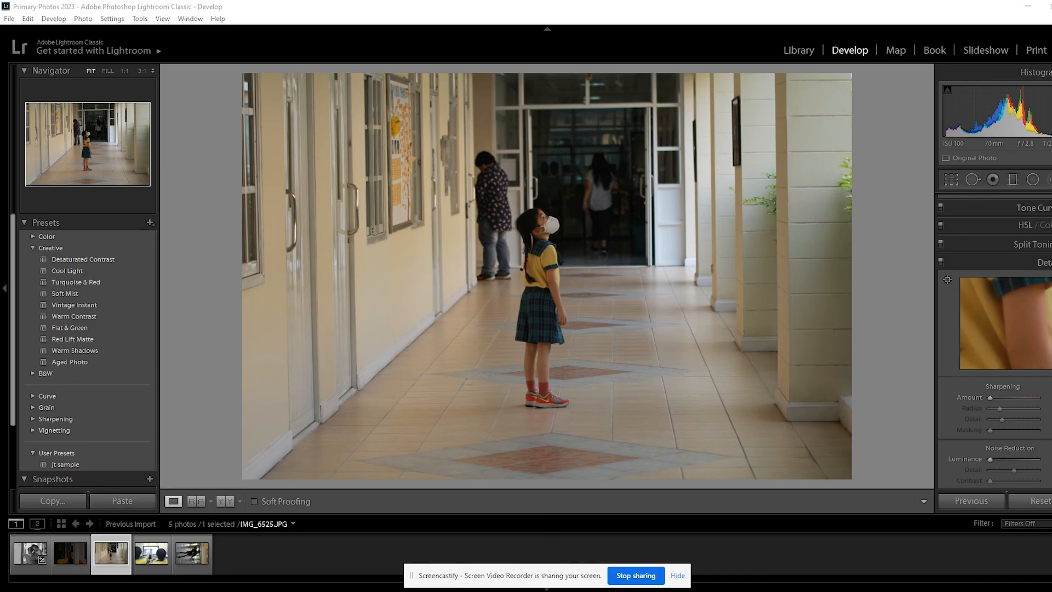
left_click(285, 109)
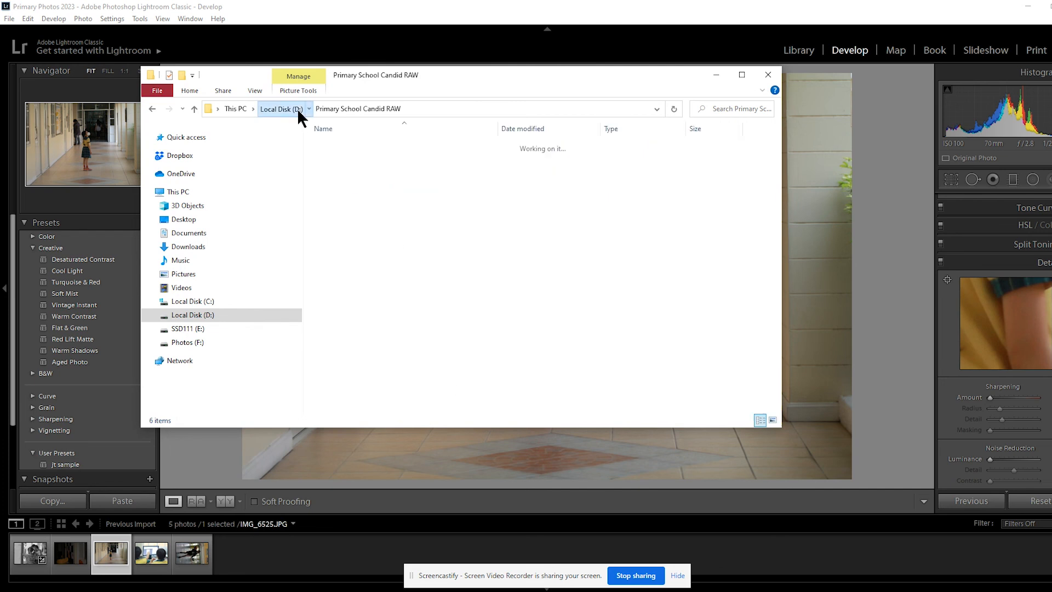
right_click(378, 174)
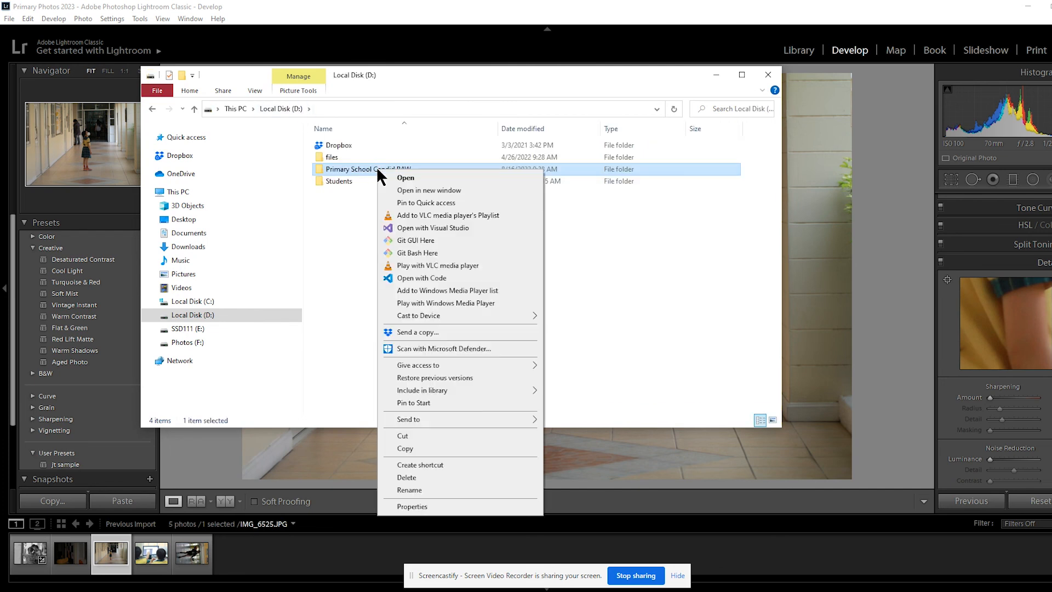
left_click(422, 489)
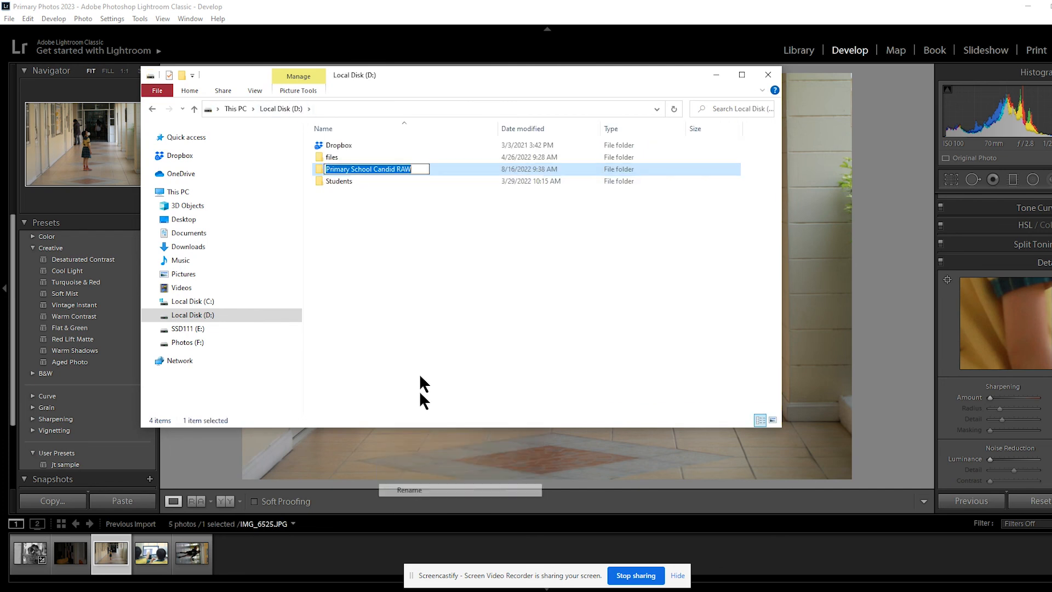
left_click(419, 167)
type("x")
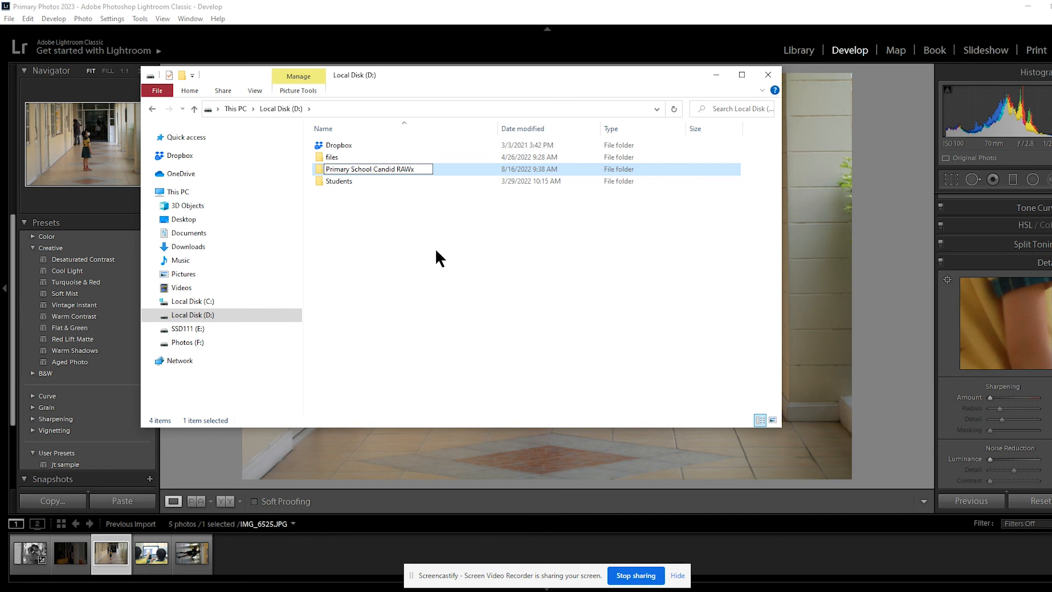
key("Return")
left_click(883, 254)
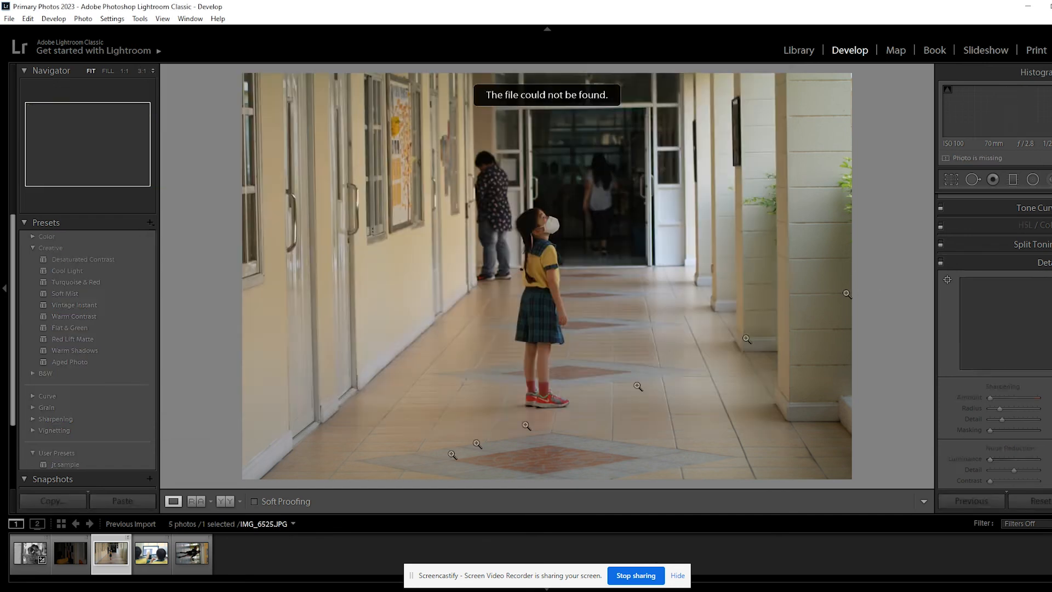